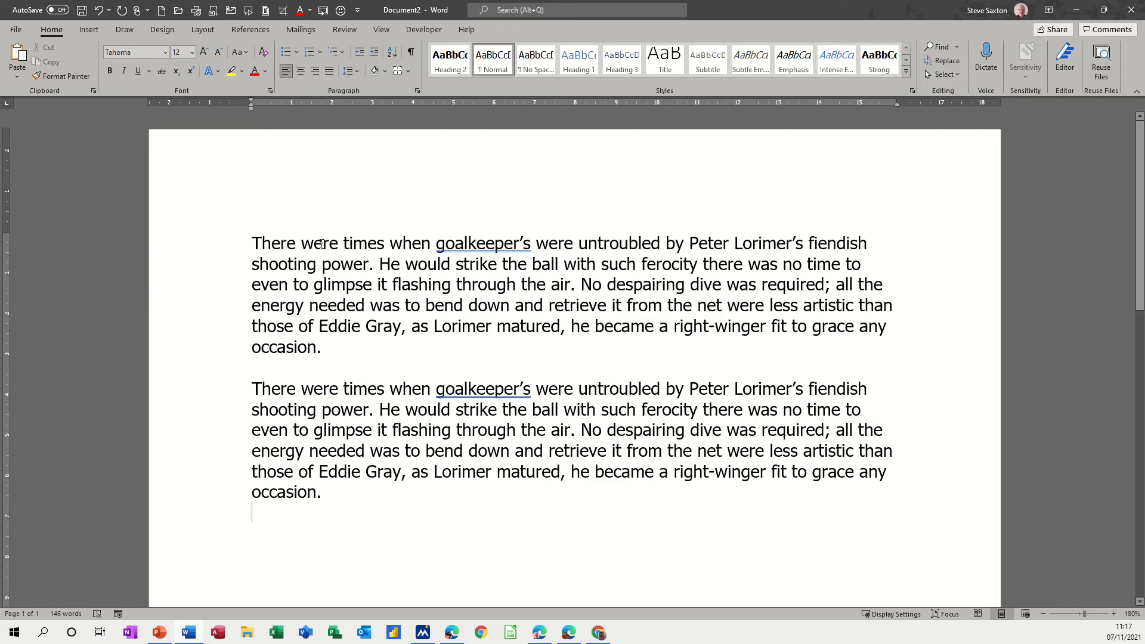
Make the word "were" in the first paragraph bold and set its font size to 20.
double_click(321, 243)
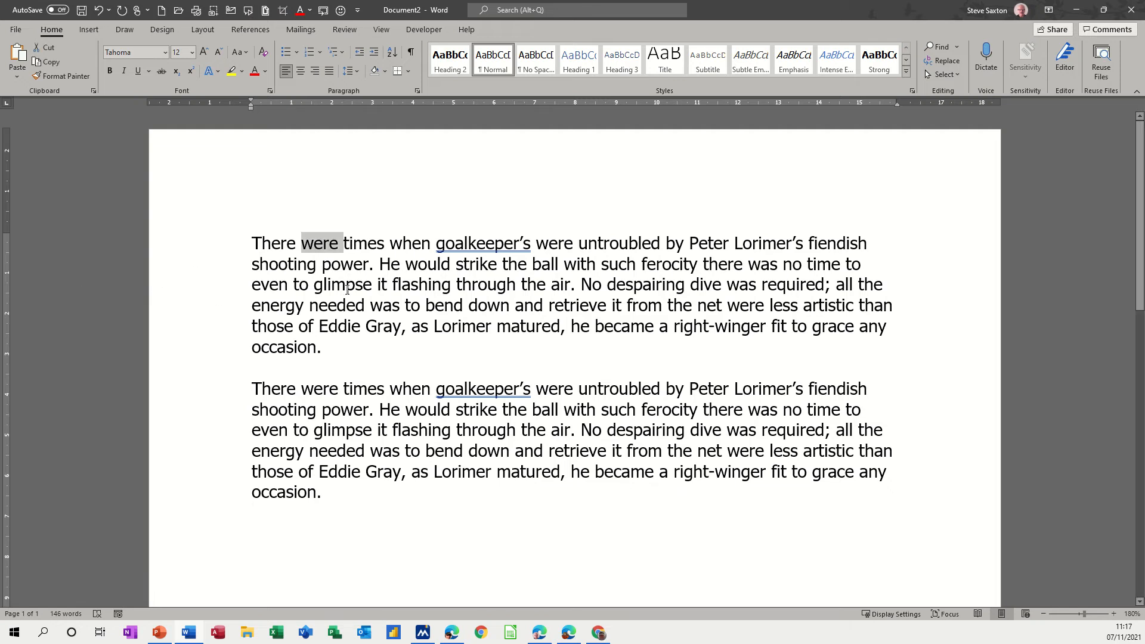
left_click(109, 70)
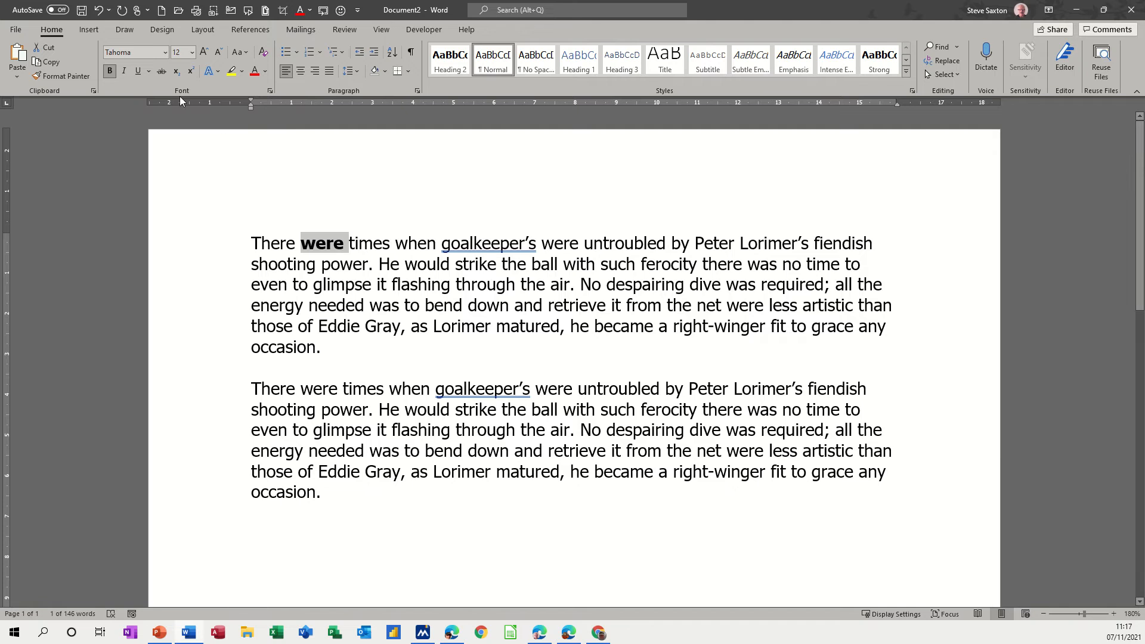
left_click(192, 53)
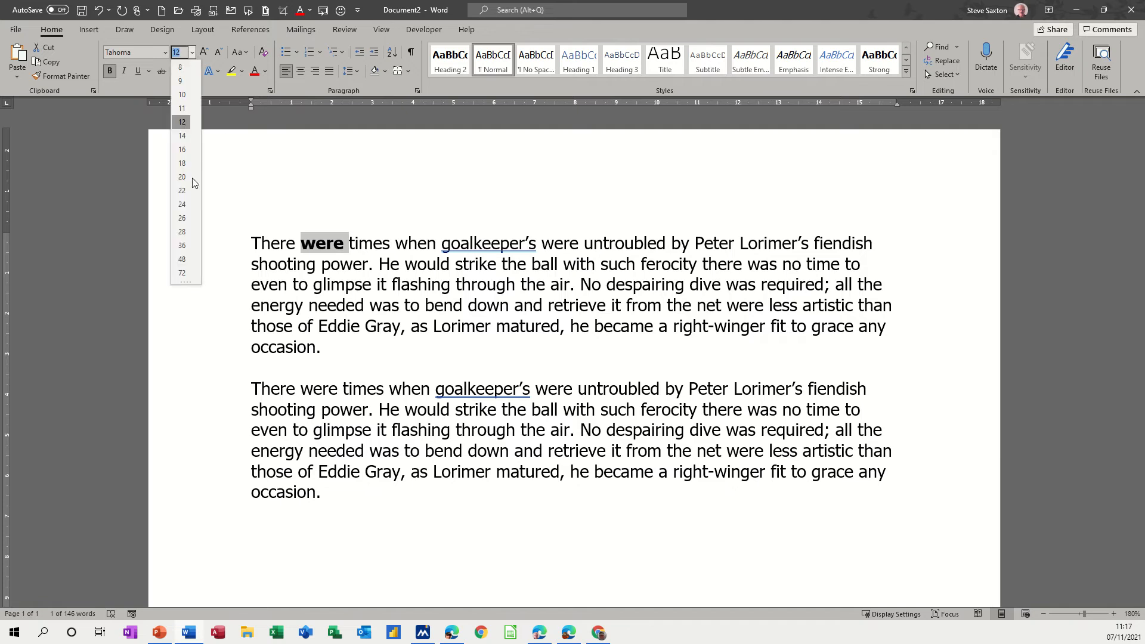
left_click(188, 177)
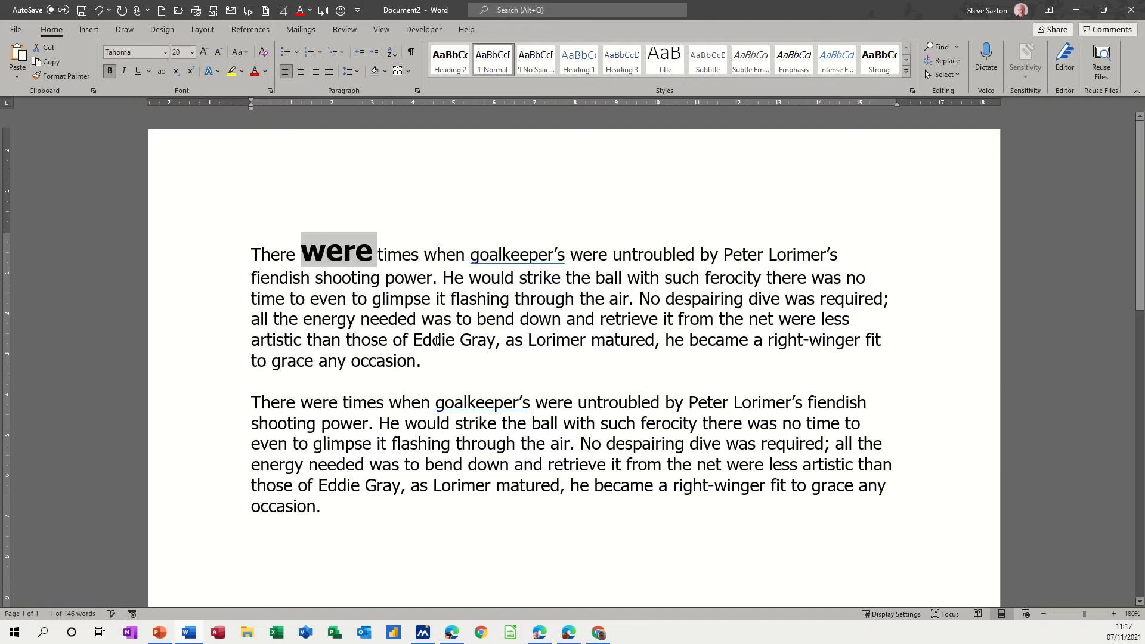
Colour the word "bend" red and underline "Lorimer matured" in the first paragraph.
double_click(497, 320)
left_click(255, 70)
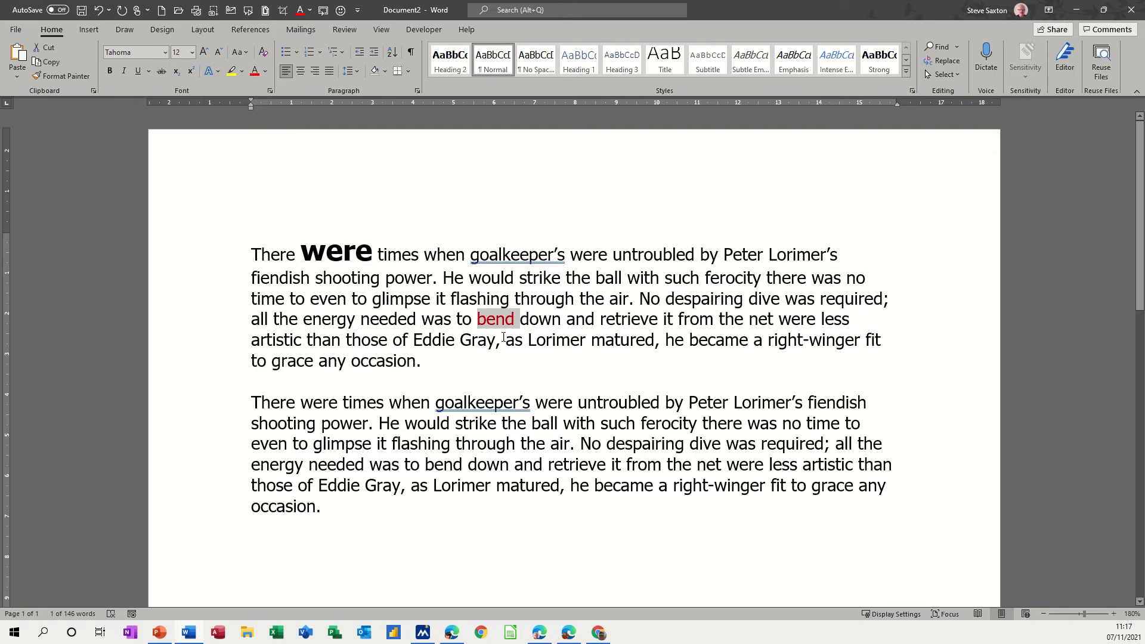
left_click_drag(531, 340, 654, 340)
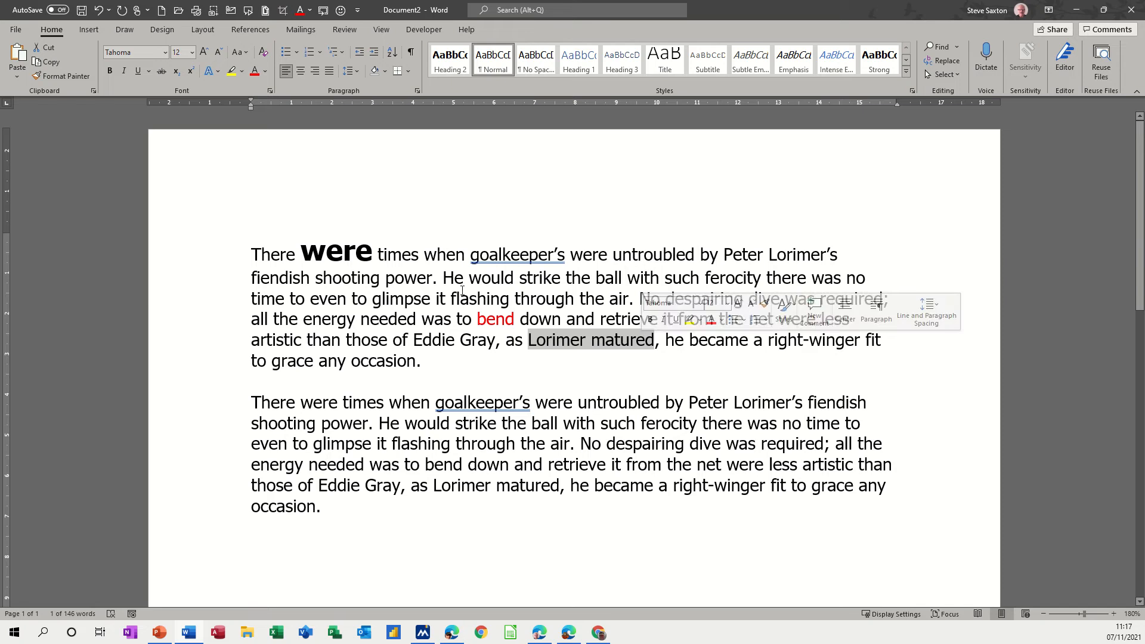
left_click(138, 71)
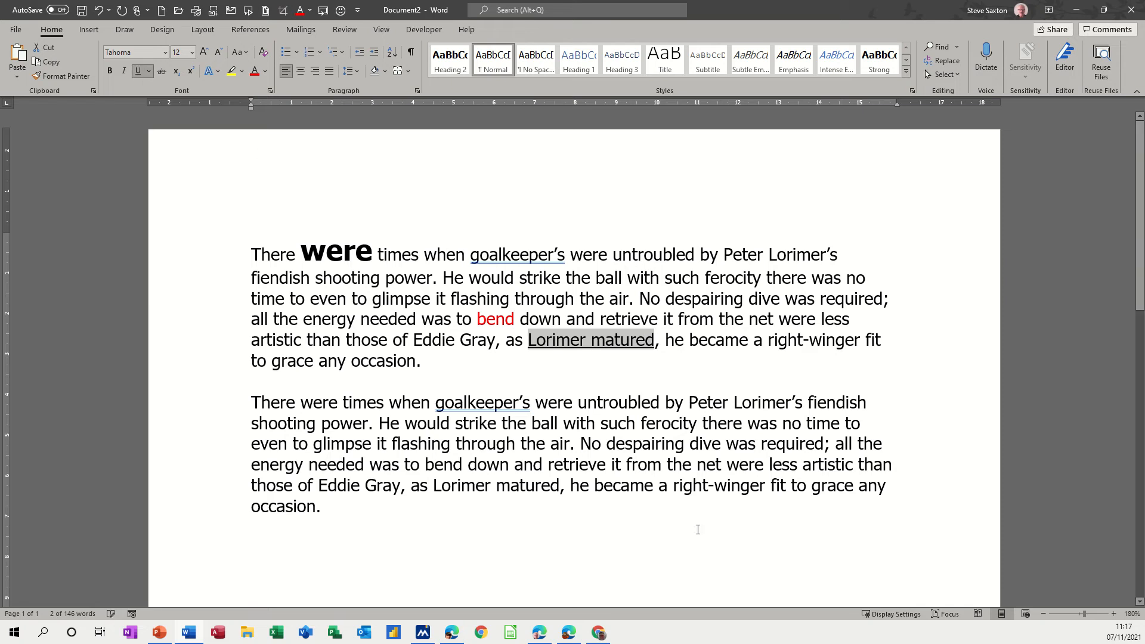
Enlarge "despairing dive" in the first paragraph to 15 pt and make it bold, italic and underlined.
left_click_drag(666, 298, 771, 305)
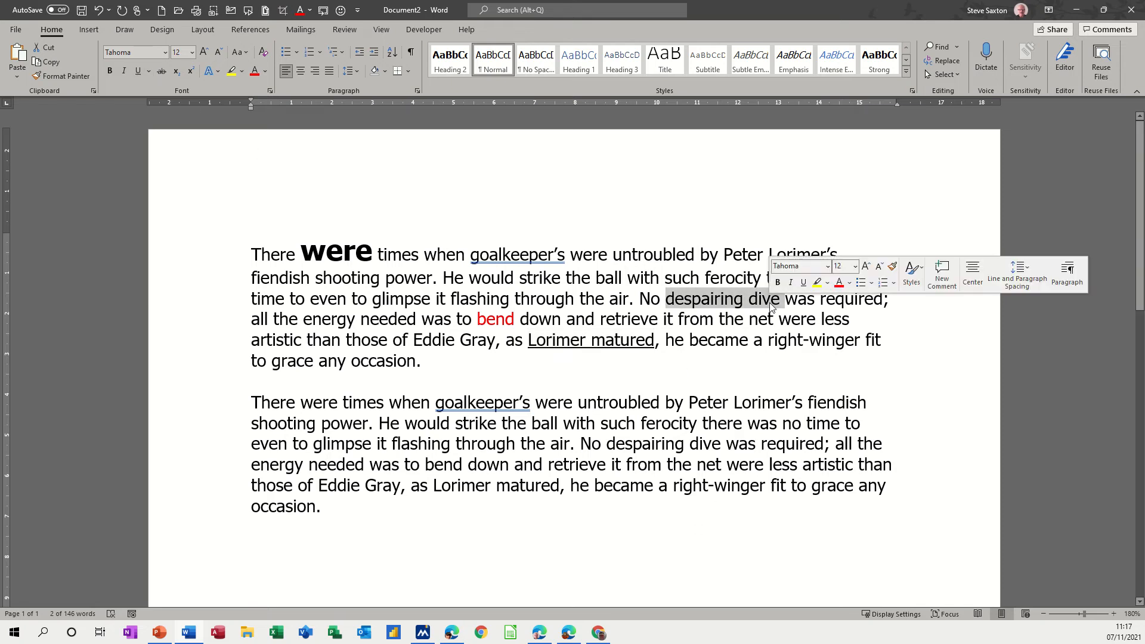
key("ctrl+shift+period")
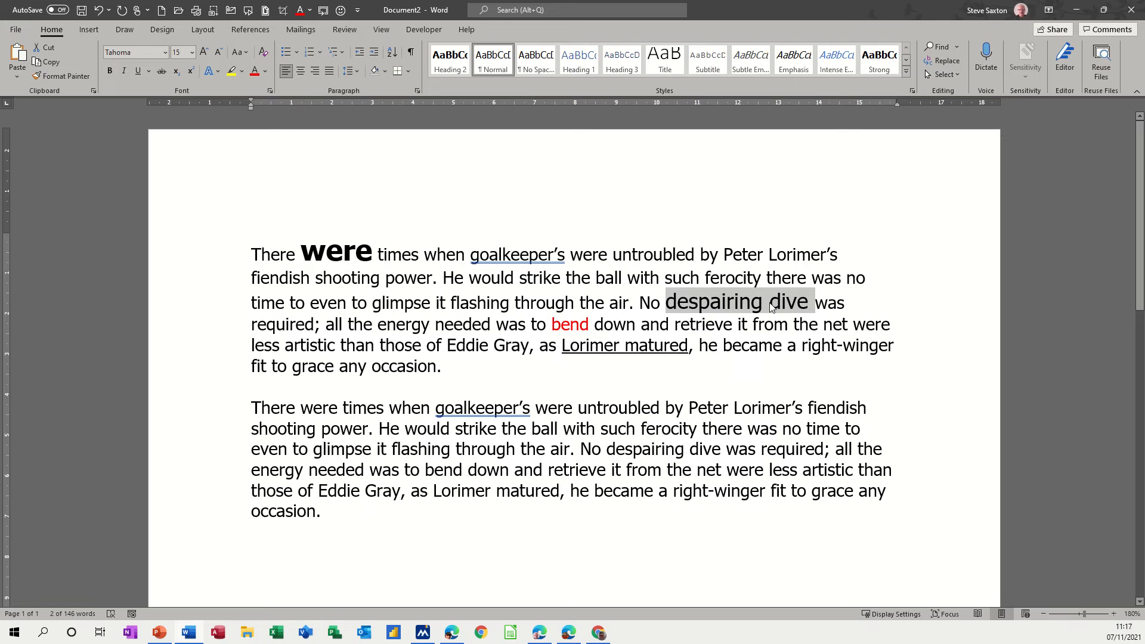
key("ctrl+b")
key("ctrl+i")
key("ctrl+u")
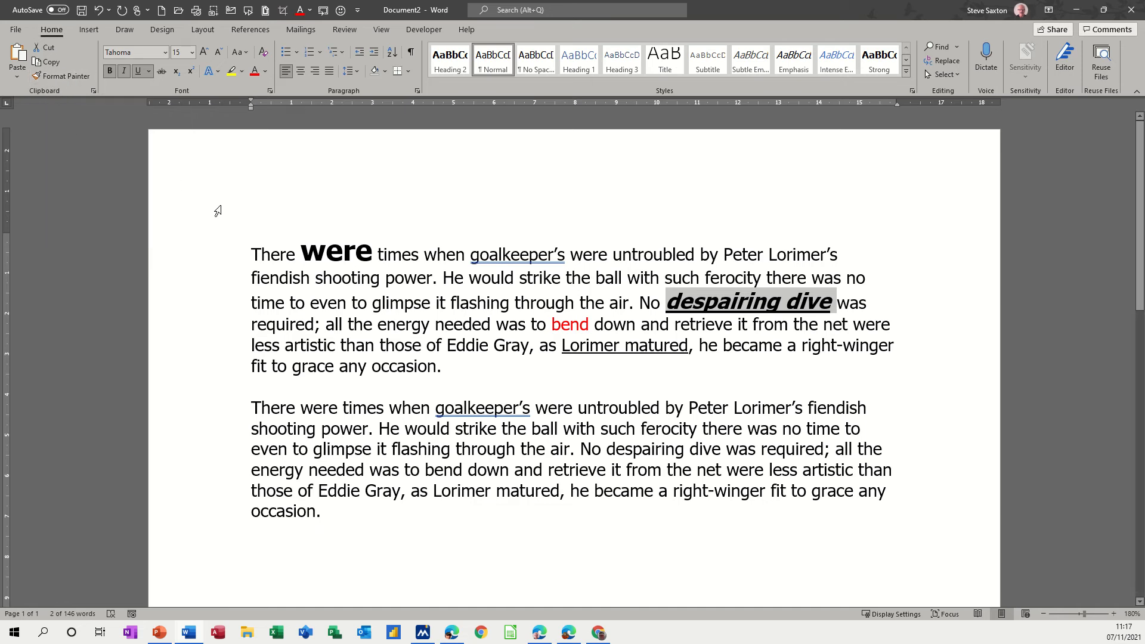
Copy the formatting of "were" in the first paragraph to the first "were" in the second paragraph with Format Painter.
left_click(328, 251)
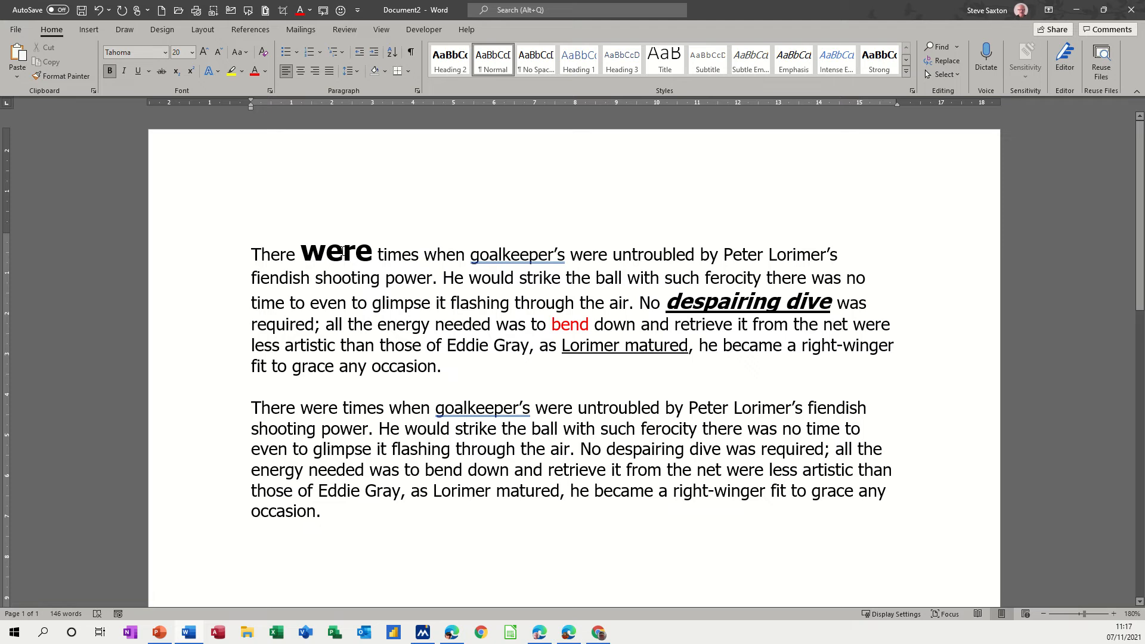
left_click(70, 77)
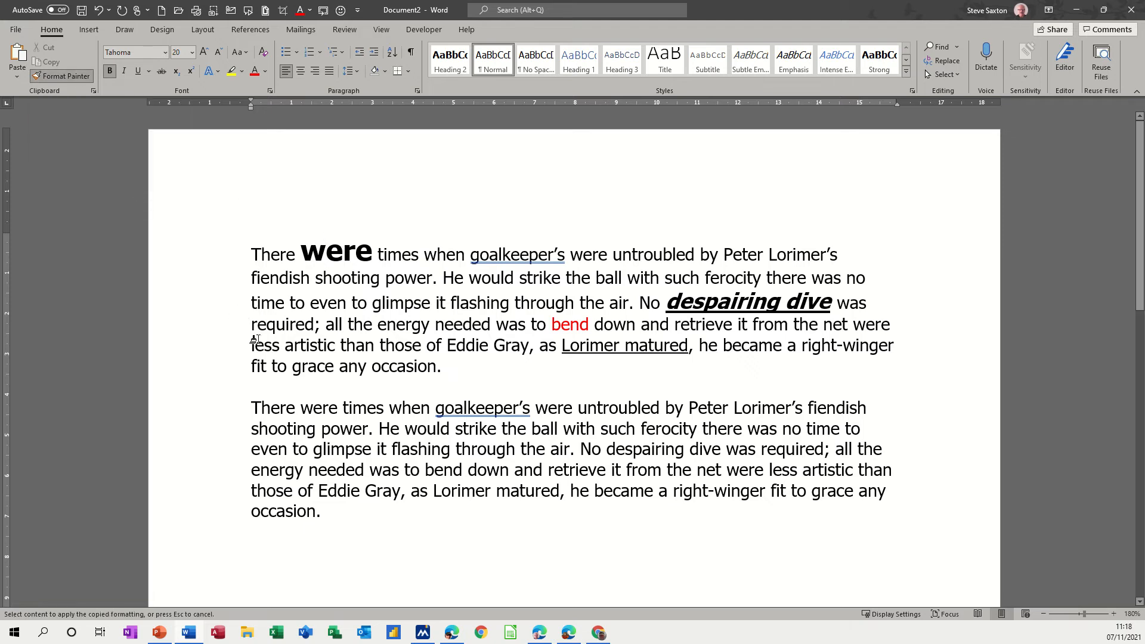
left_click(317, 409)
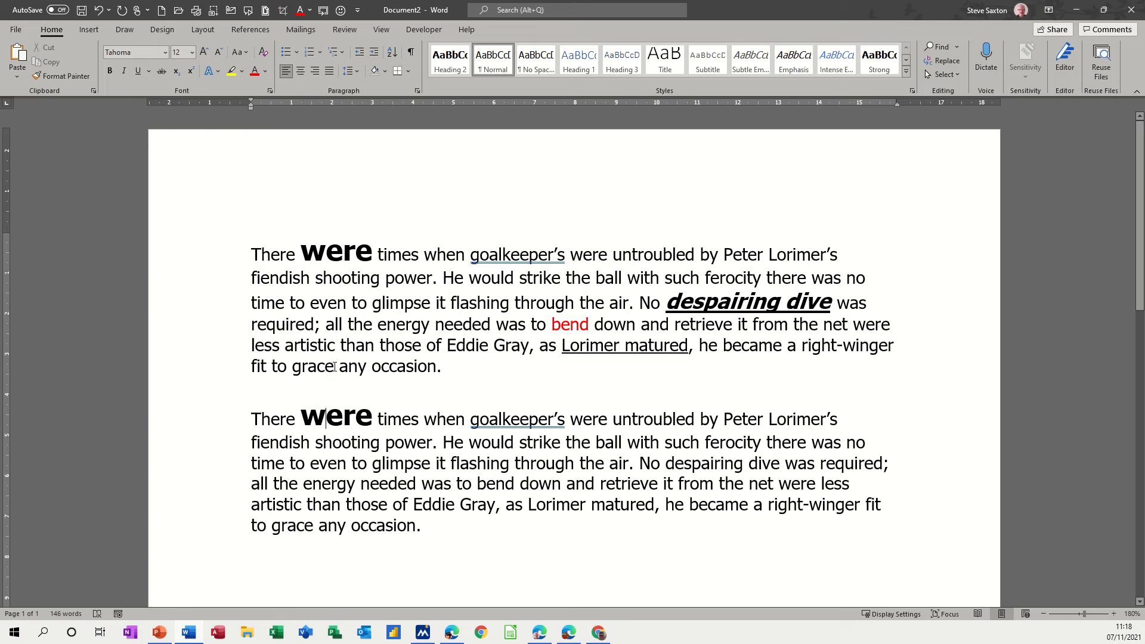
Copy the formatting of the large bold "were" in the second paragraph to "glimpse", "flashing" and "untroubled" with a locked Format Painter.
left_click(329, 412)
left_click(65, 76)
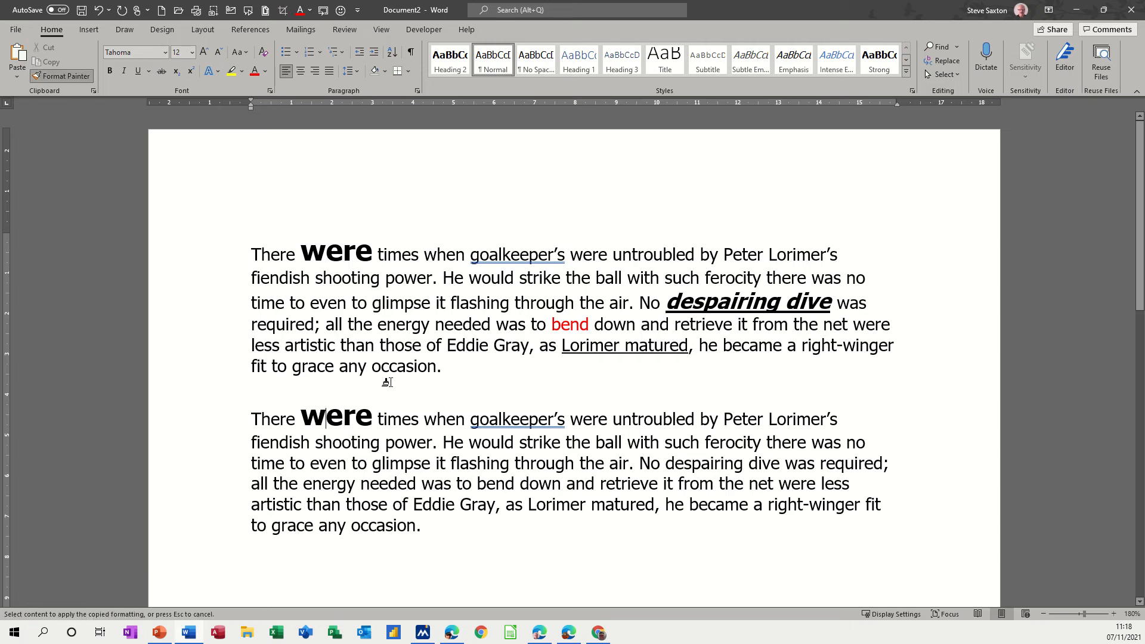
left_click(411, 468)
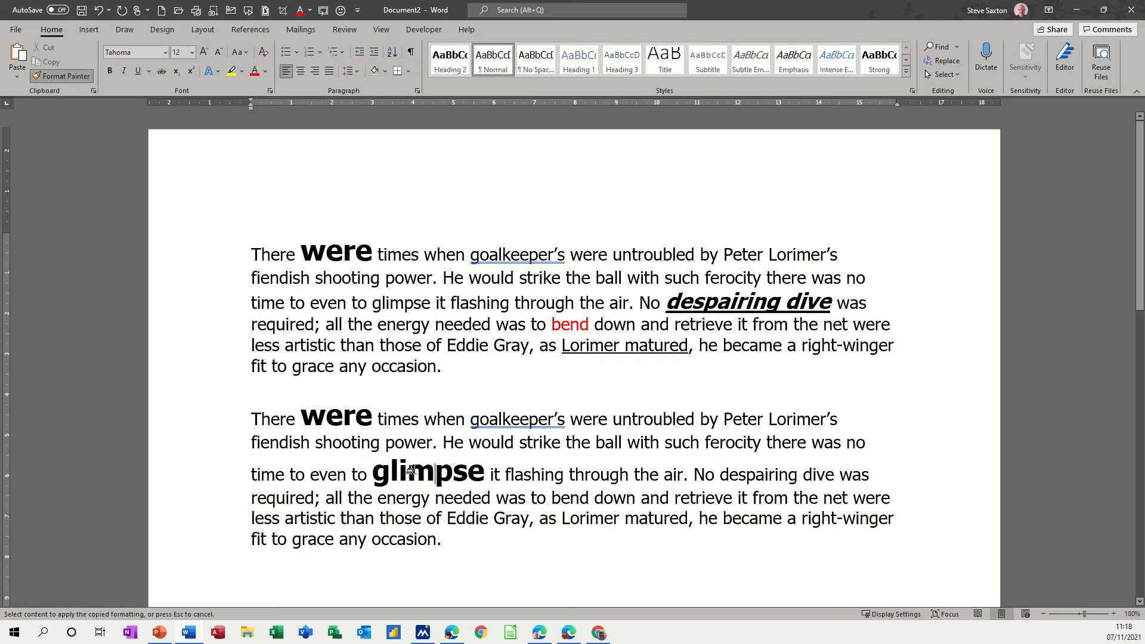
left_click(520, 474)
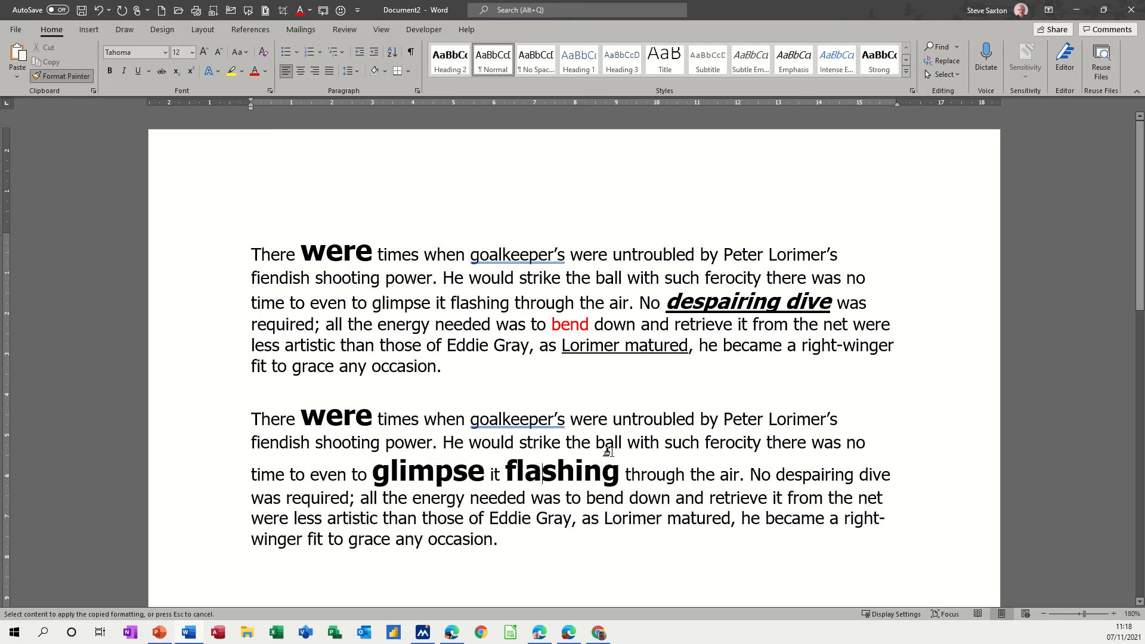
left_click(629, 425)
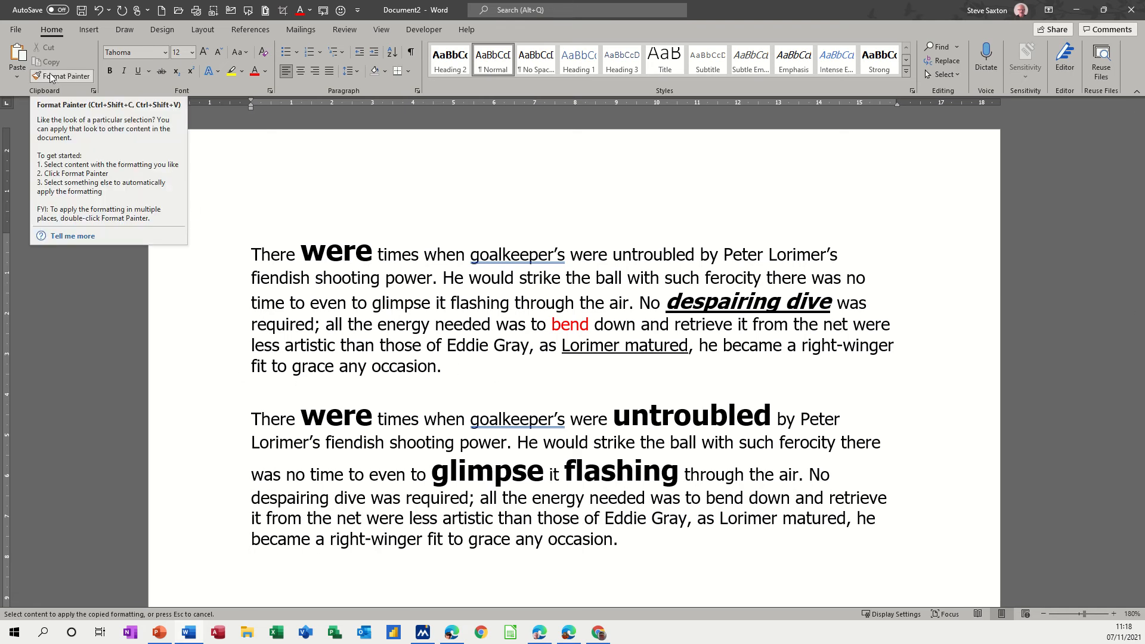
key("Escape")
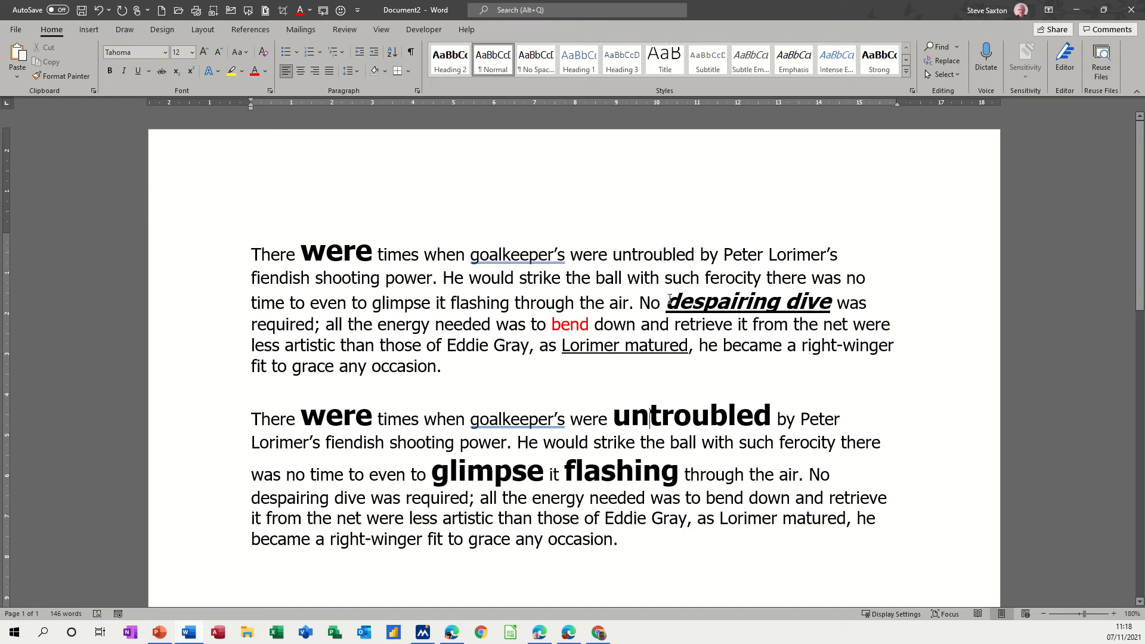
Copy the formatting of "despairing dive" in the first paragraph to the same phrase in the second paragraph.
left_click_drag(667, 301, 814, 303)
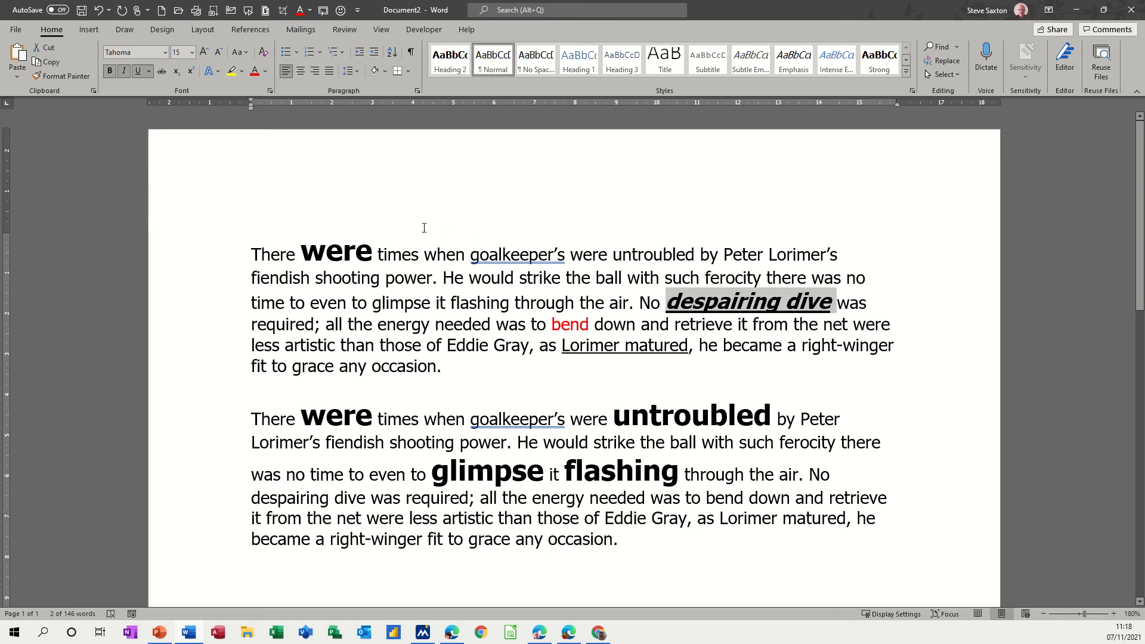
left_click(63, 76)
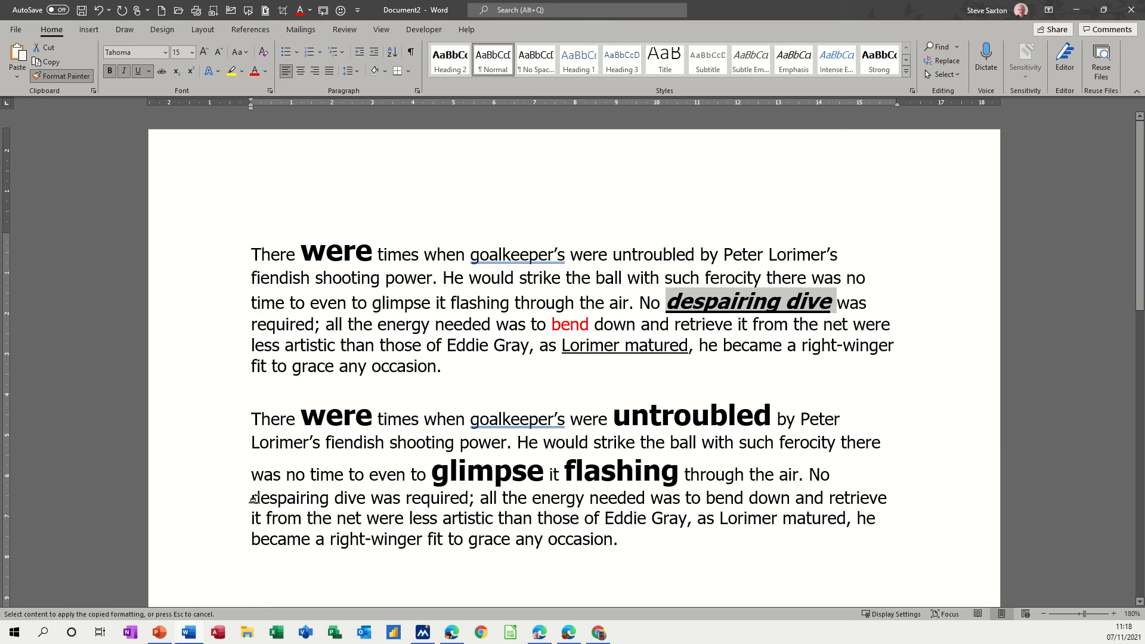
left_click_drag(253, 499, 365, 499)
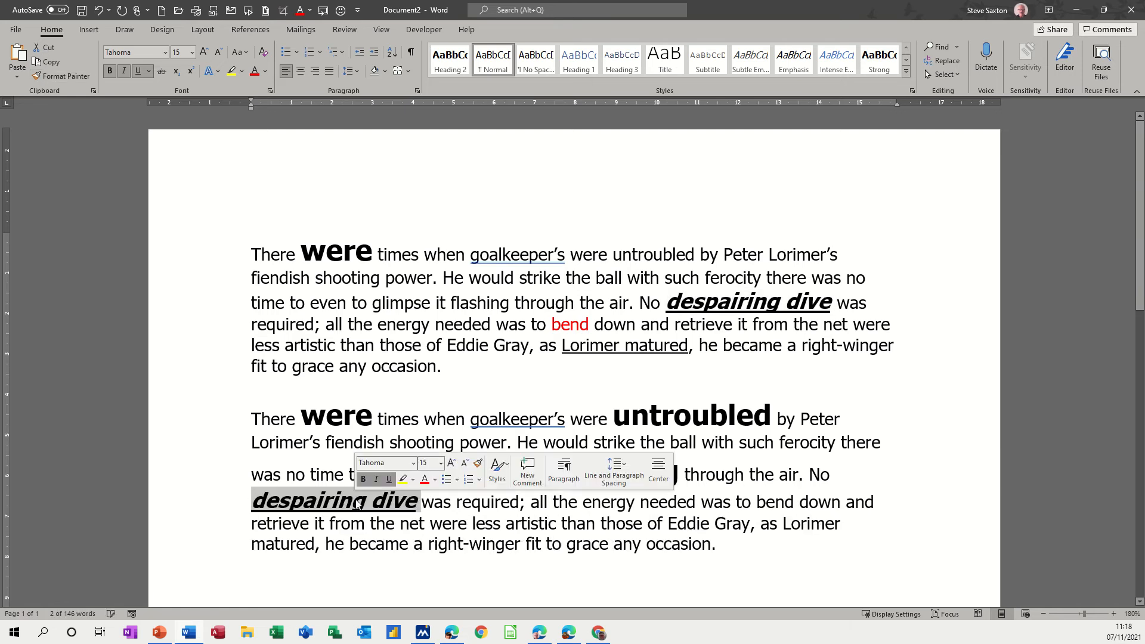
Copy the red formatting of "bend" in the first paragraph to "bend" in the second paragraph.
left_click(571, 325)
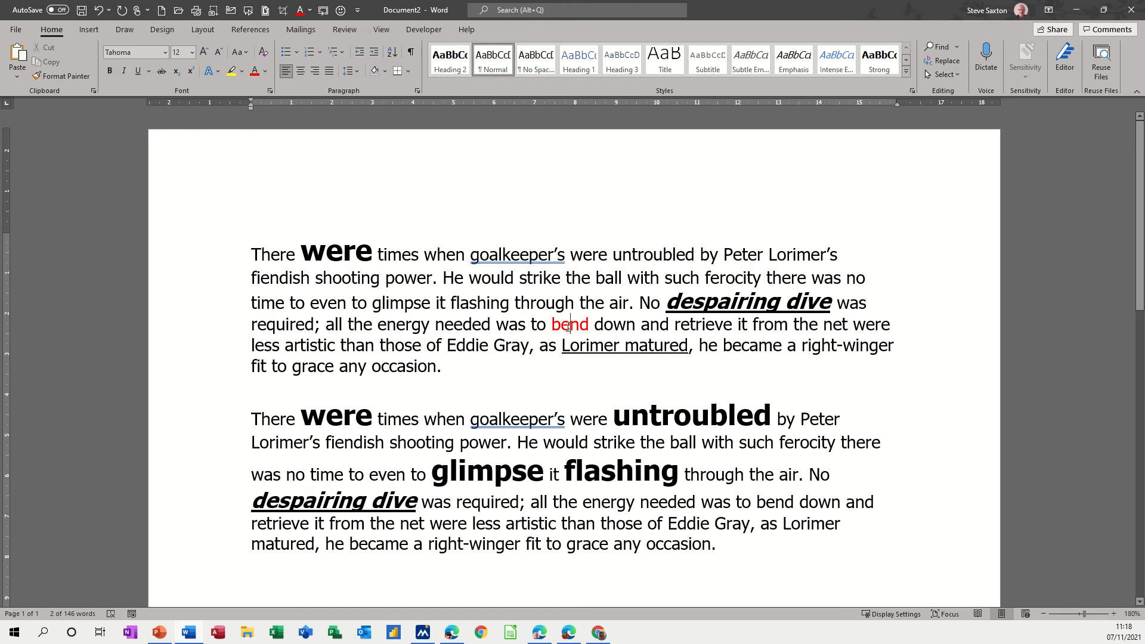
left_click(60, 79)
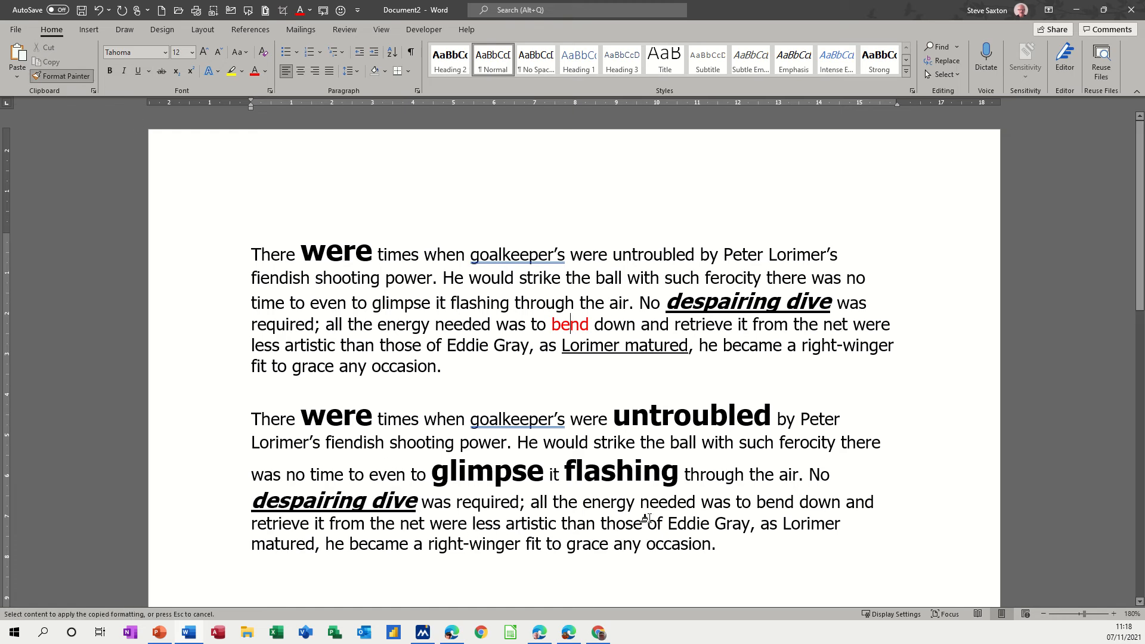
left_click(765, 506)
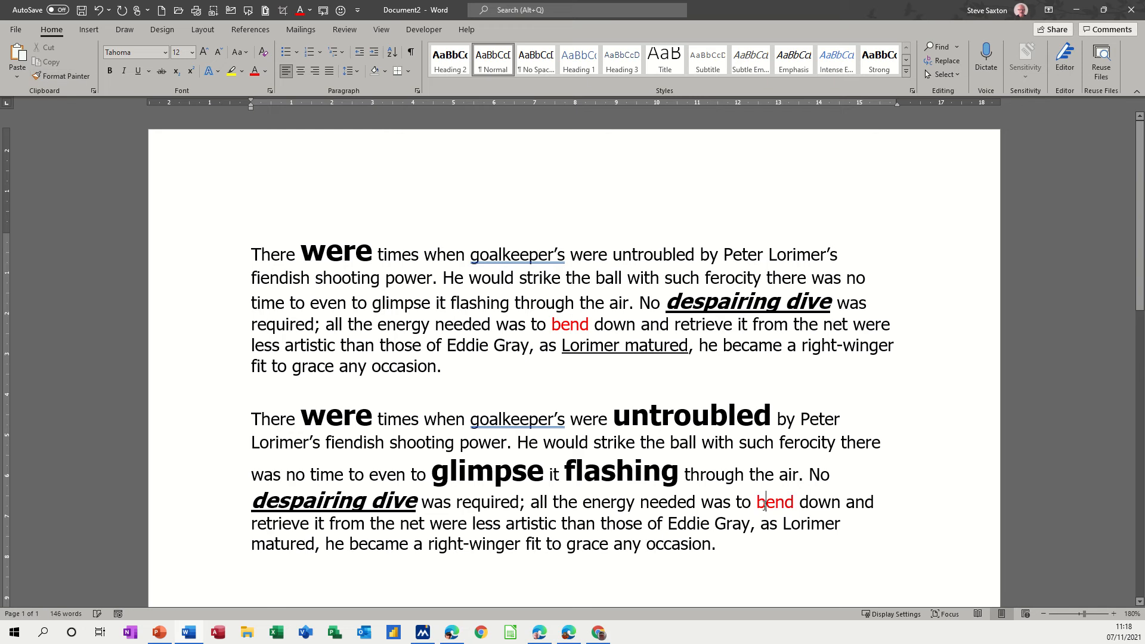
Copy the underline formatting of "Lorimer matured" in the first paragraph to the same phrase in the second paragraph.
left_click(581, 347)
left_click(63, 77)
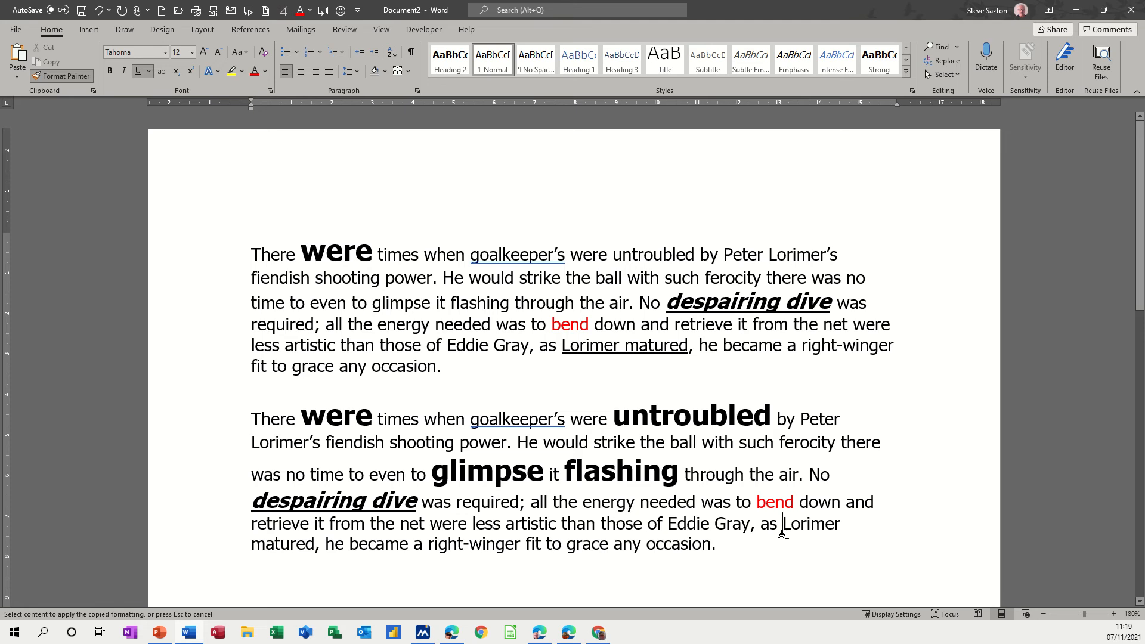
left_click_drag(783, 532, 313, 544)
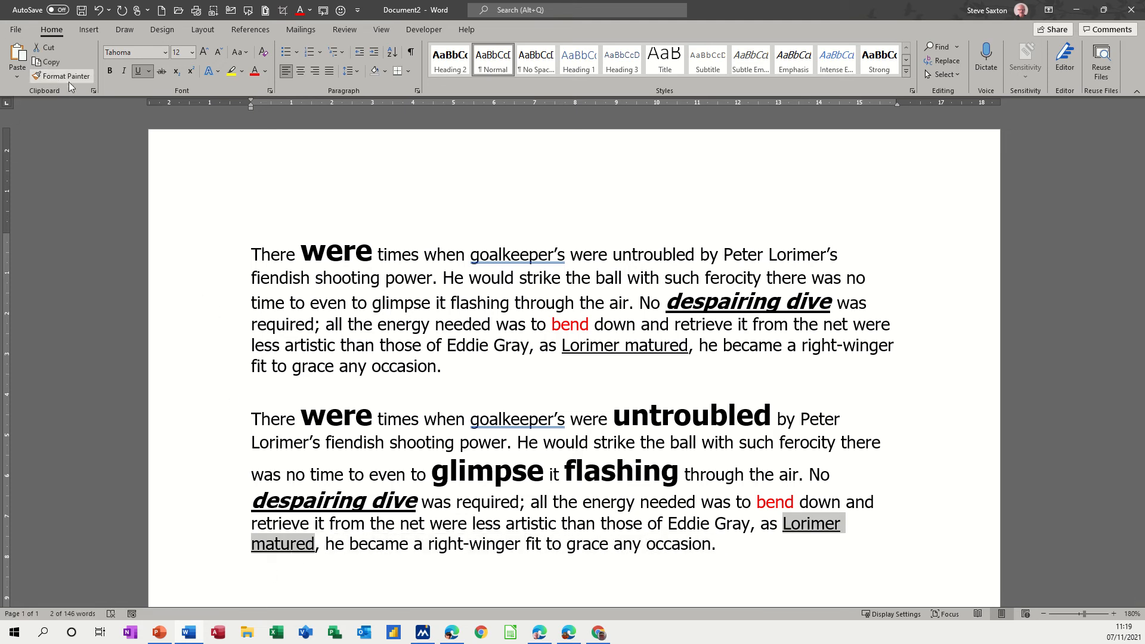
left_click(456, 522)
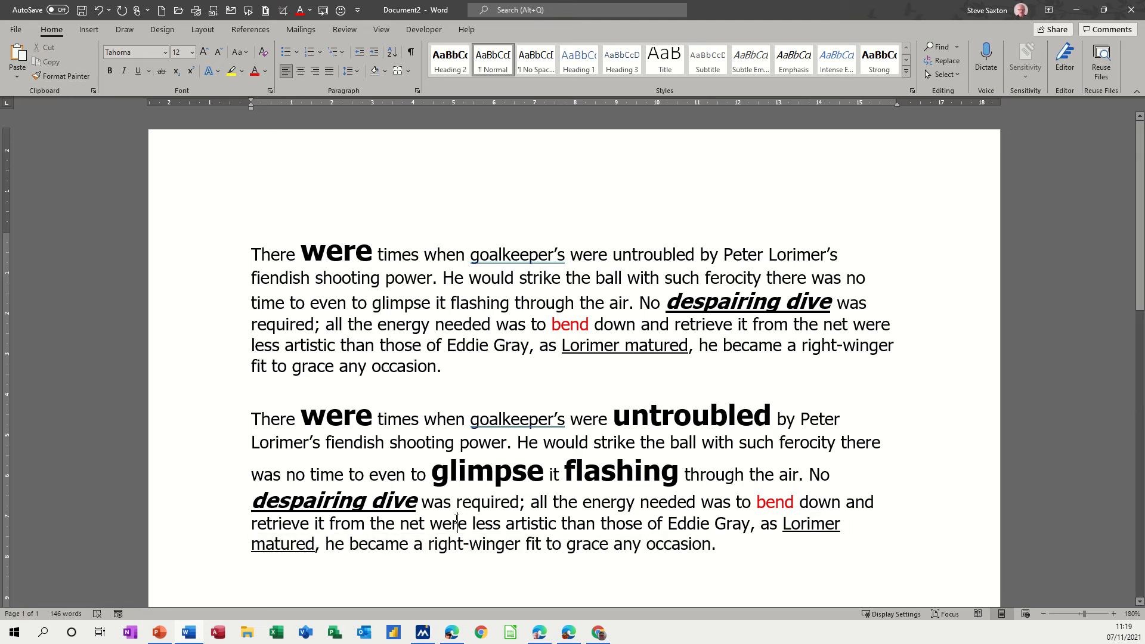
Clear all character formatting from the entire document text.
triple_click(178, 283)
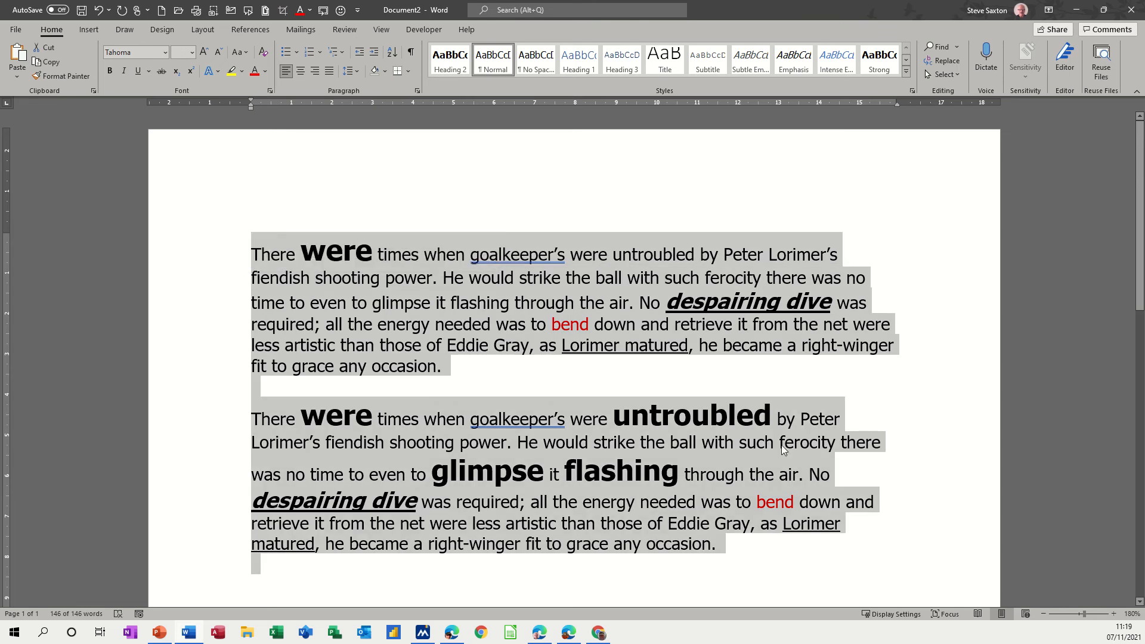
key("ctrl+space")
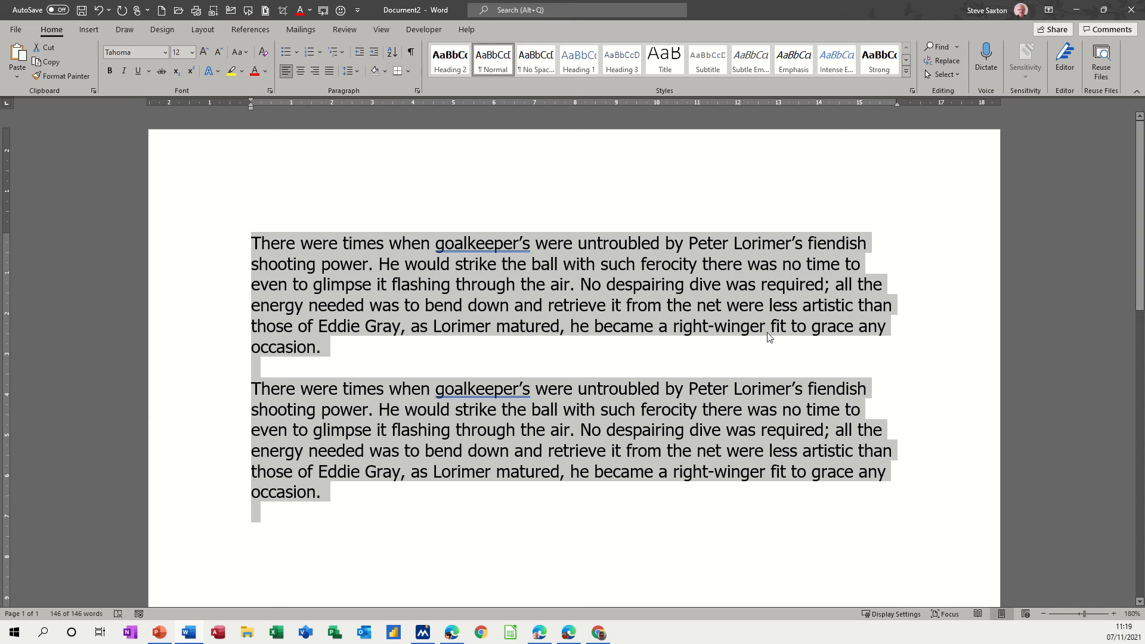
Centre the whole first paragraph and set its line spacing to 2.0.
left_click(205, 282)
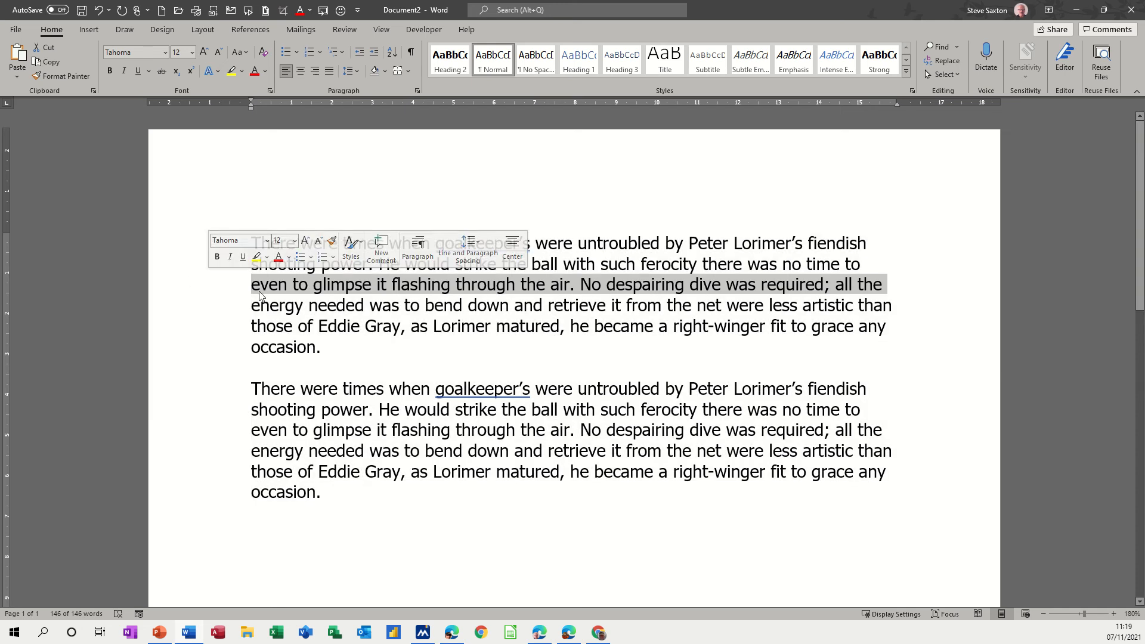
double_click(185, 302)
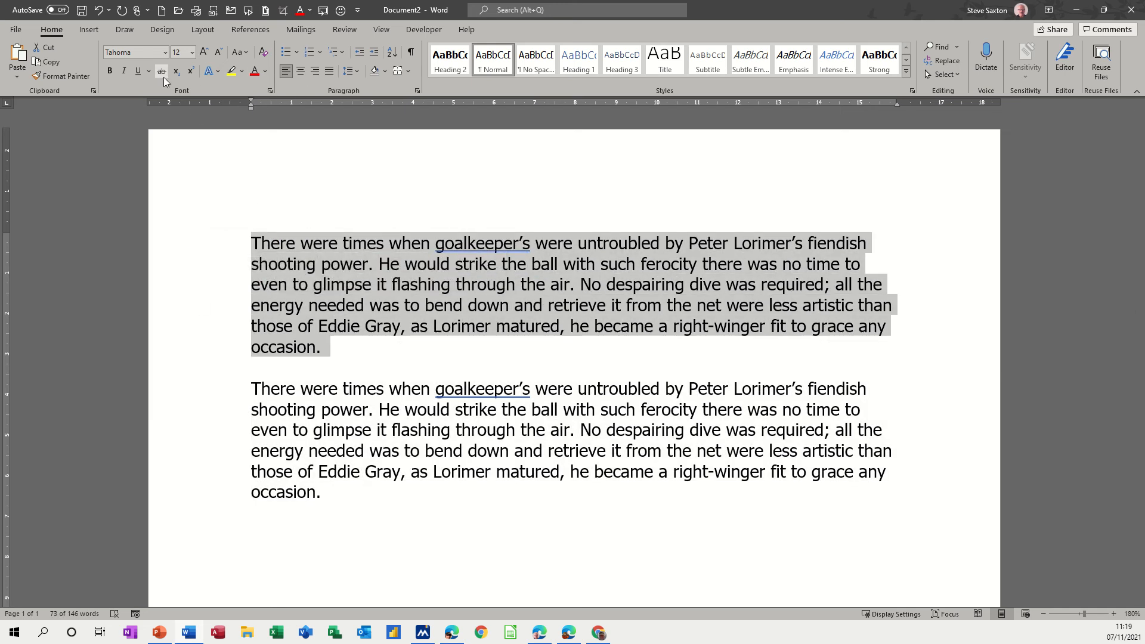
left_click(303, 73)
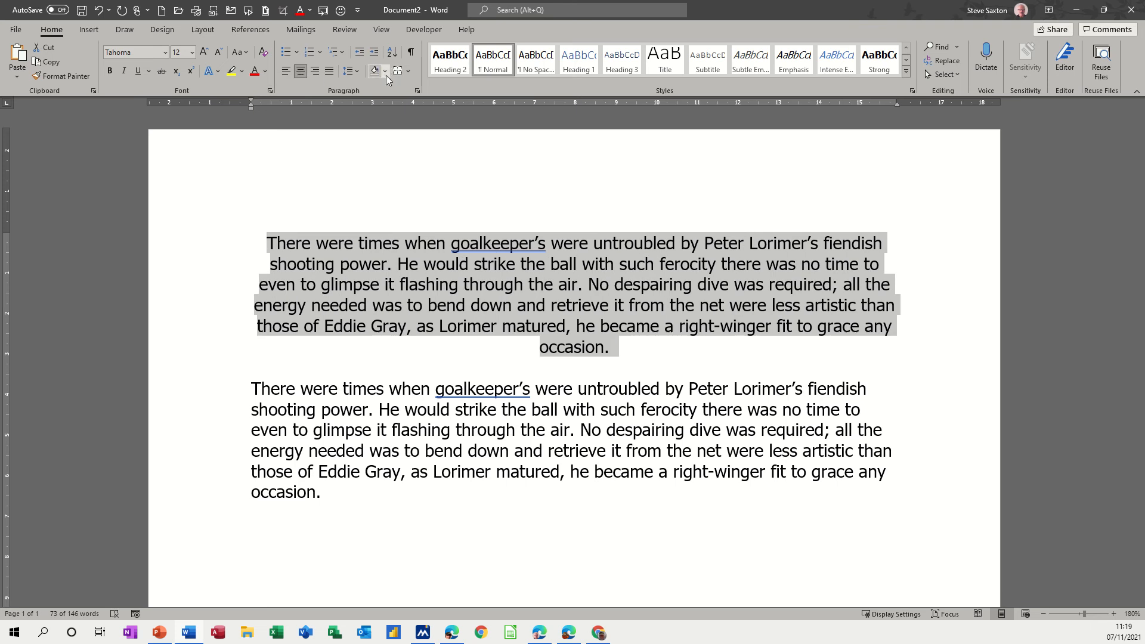
left_click(360, 74)
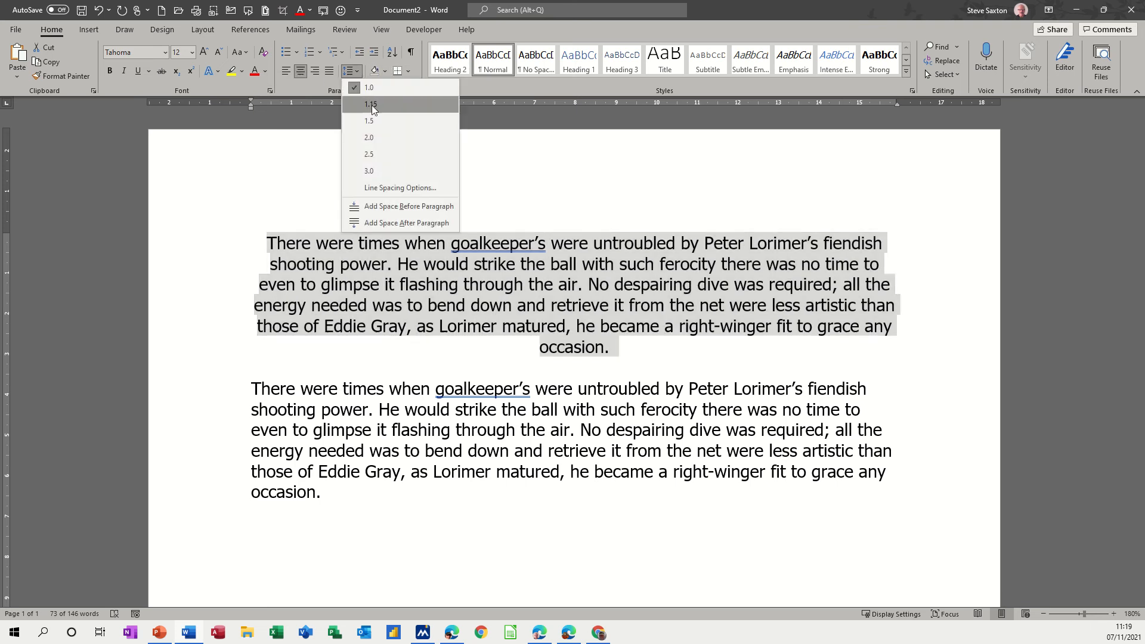
left_click(376, 143)
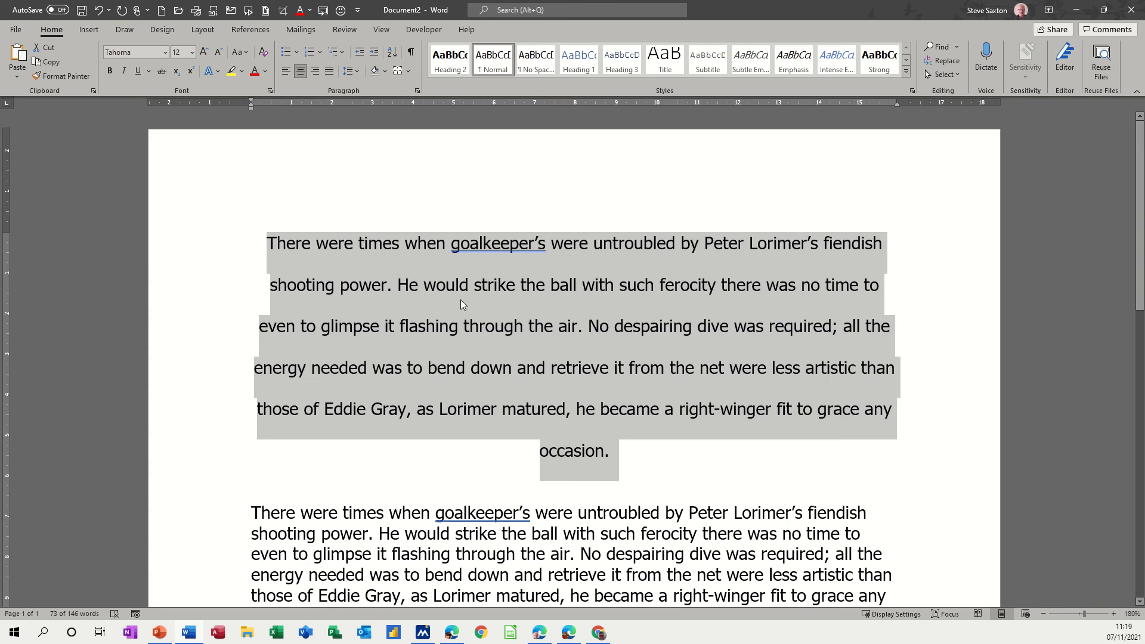
scroll(361, 366, "down", 4)
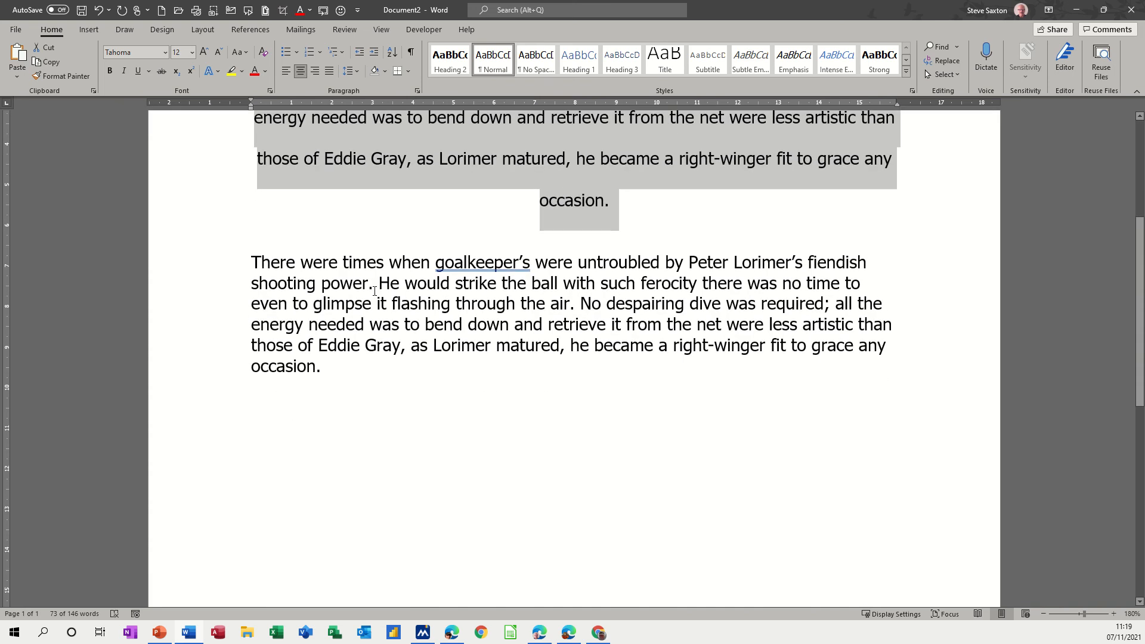
Try to copy the first paragraph's centring and line spacing to the second paragraph with Format Painter.
scroll(363, 335, "up", 1)
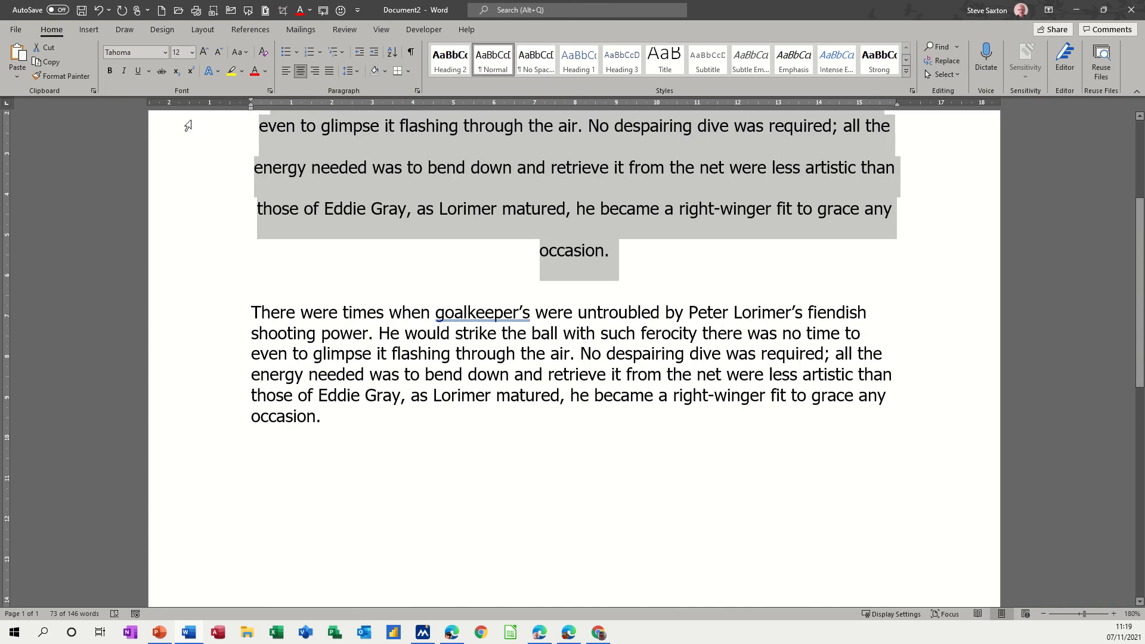
left_click(61, 76)
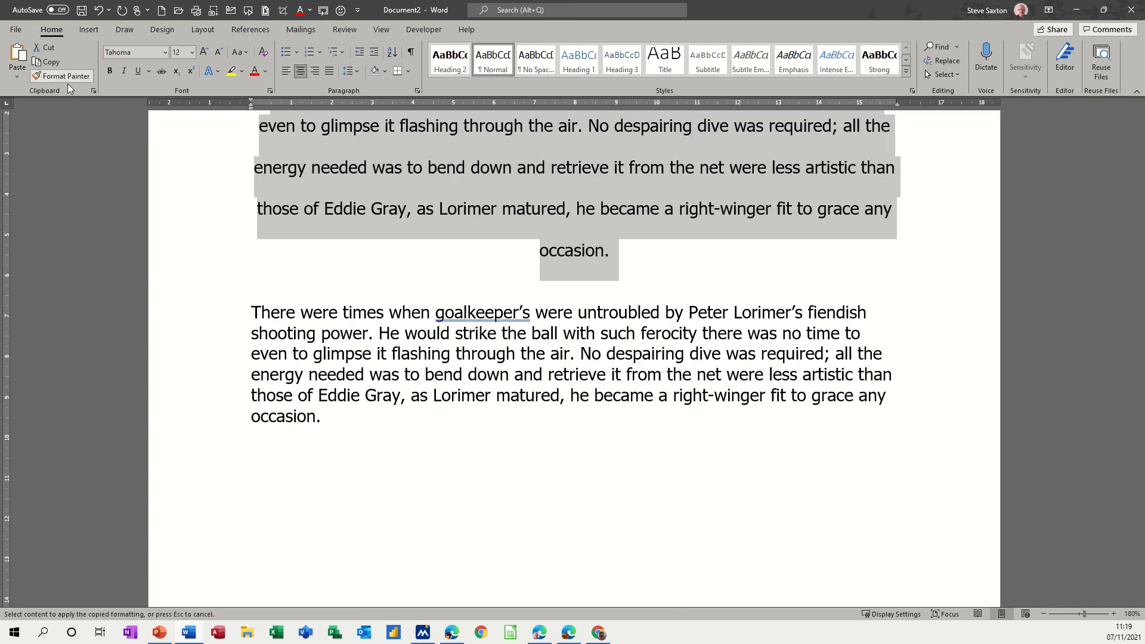
left_click(201, 349)
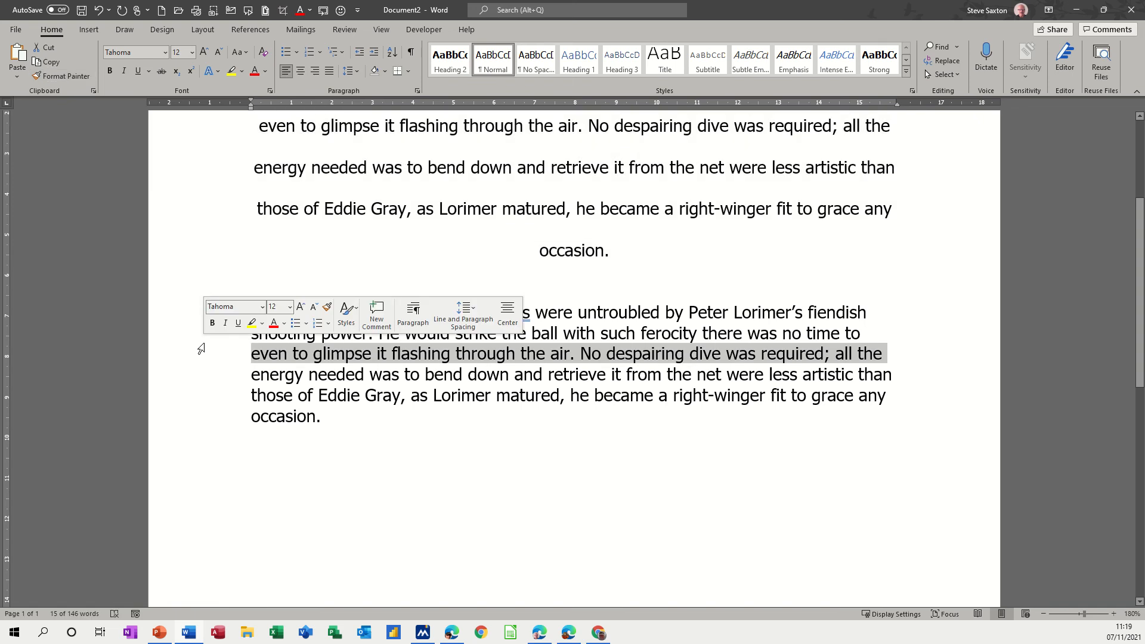
double_click(200, 349)
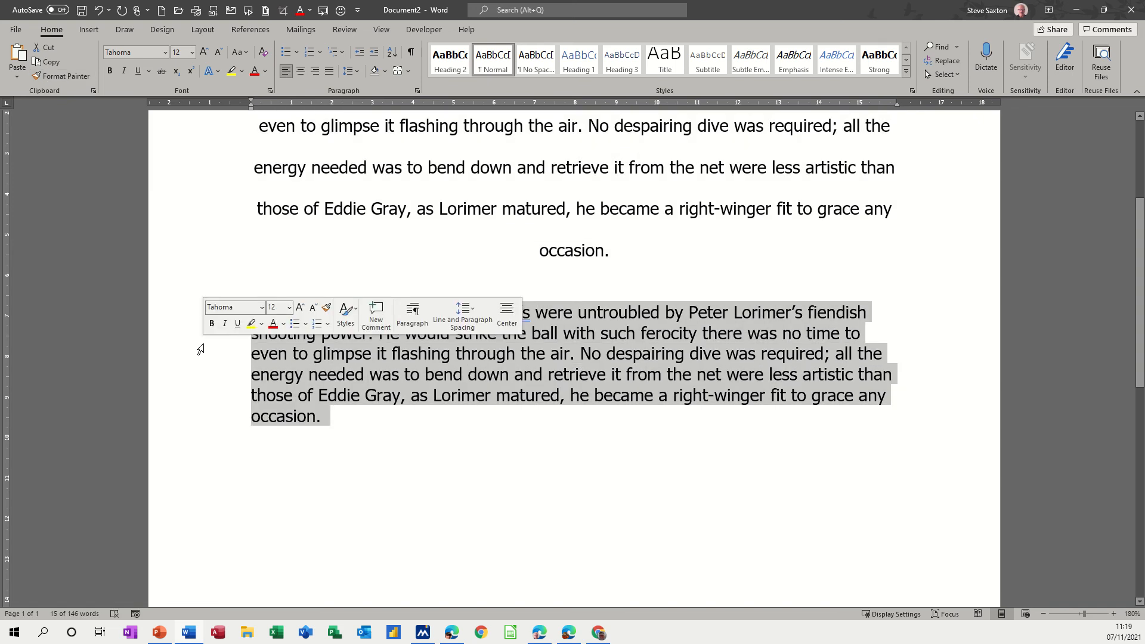
Copy the first paragraph's centred alignment and double line spacing to the entire second paragraph with Format Painter.
double_click(189, 203)
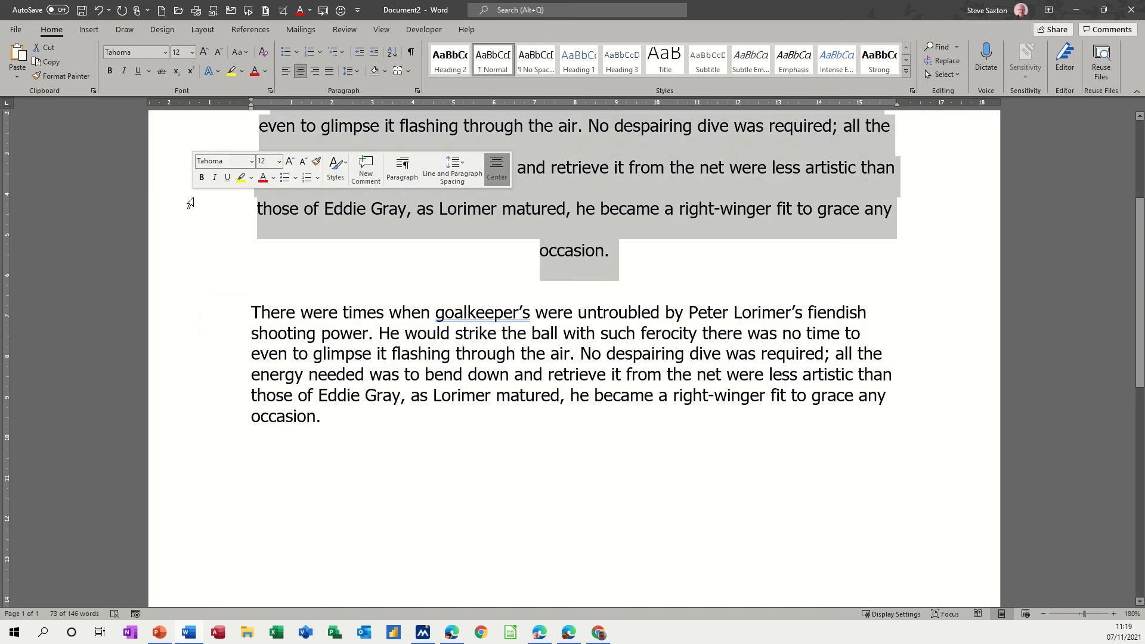
left_click(53, 78)
left_click_drag(220, 312, 230, 422)
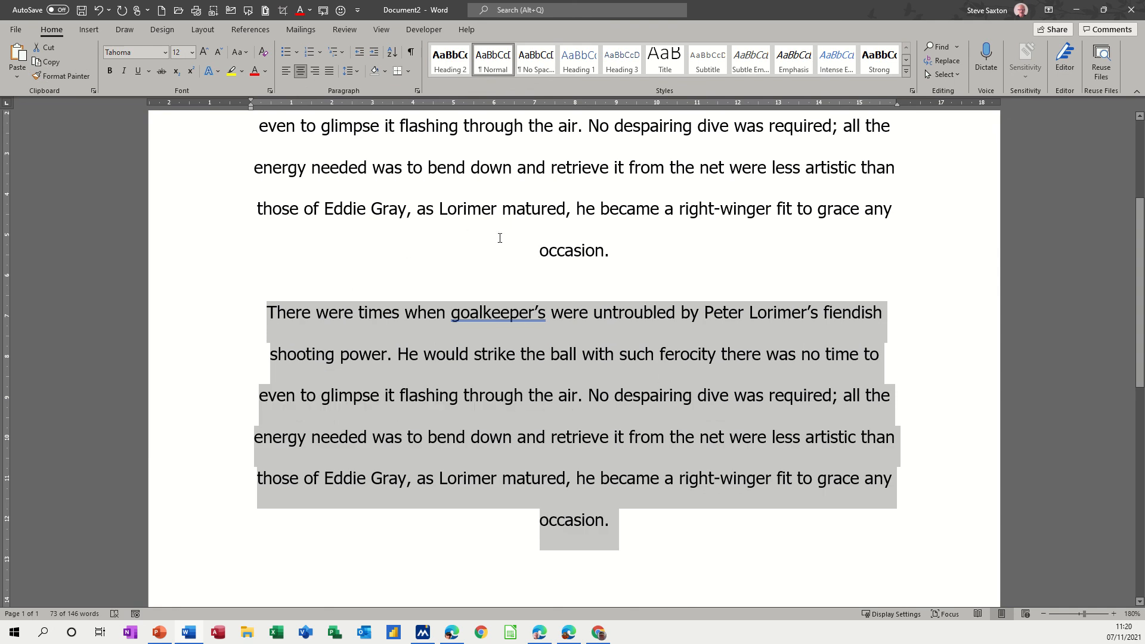
scroll(490, 353, "up", 3)
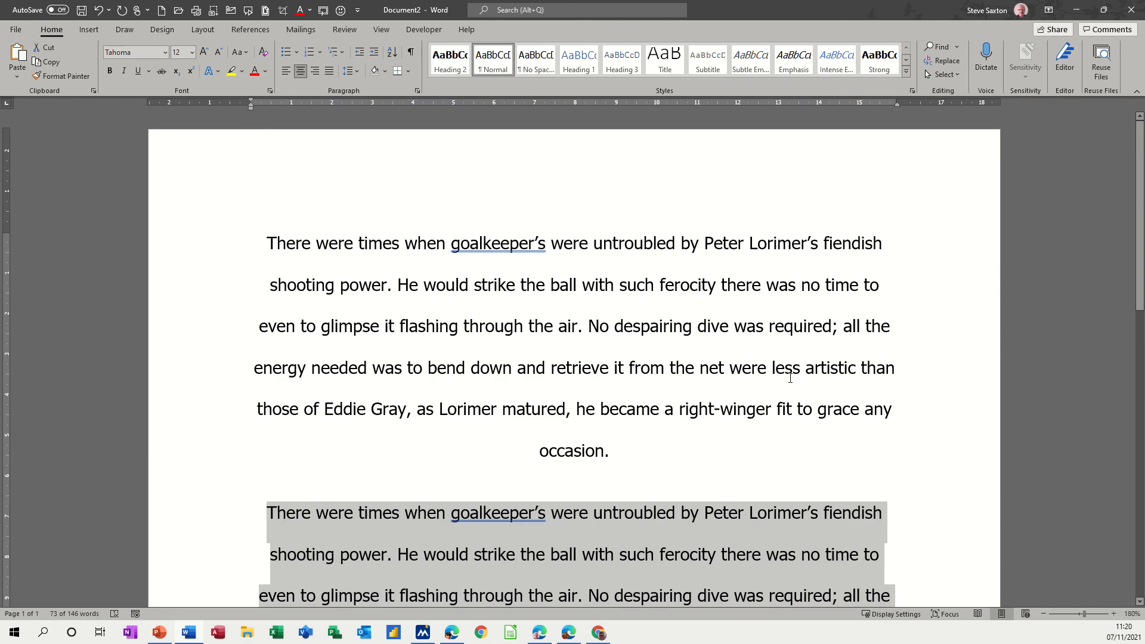
Try 1.0 and double line spacing on the whole document, and reset all its paragraph formatting to the default.
key("ctrl+a")
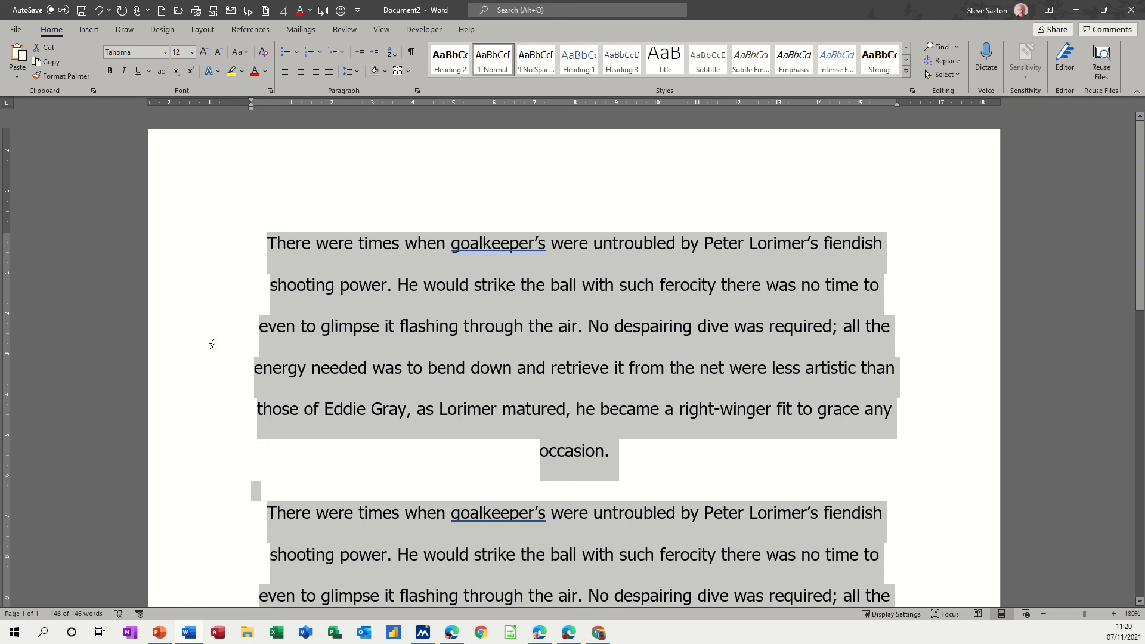
left_click(357, 72)
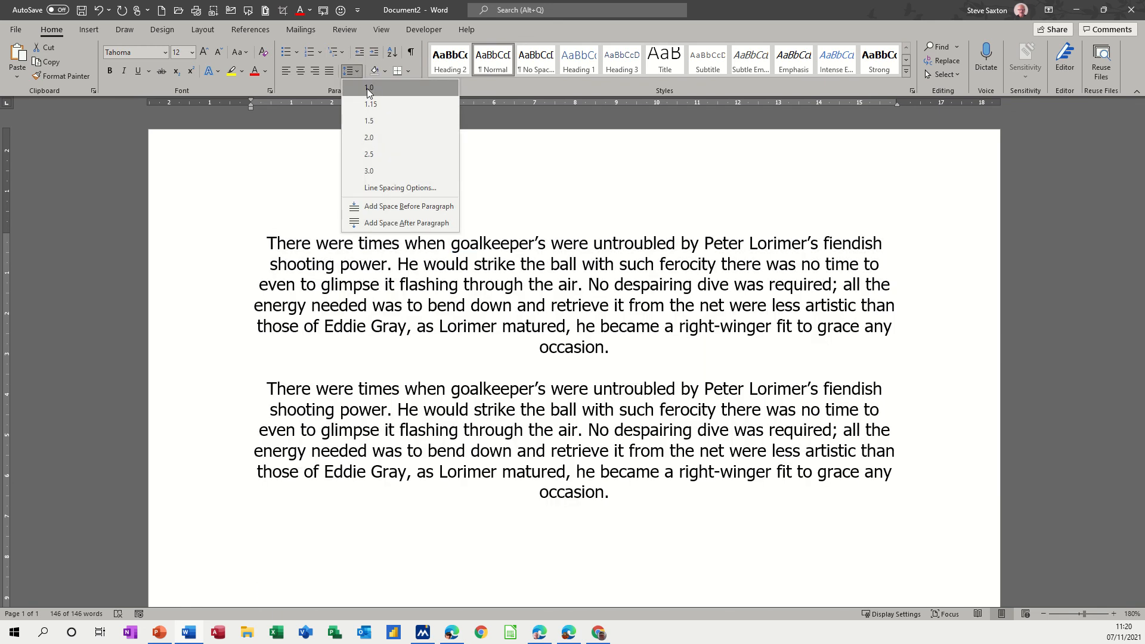
left_click(367, 88)
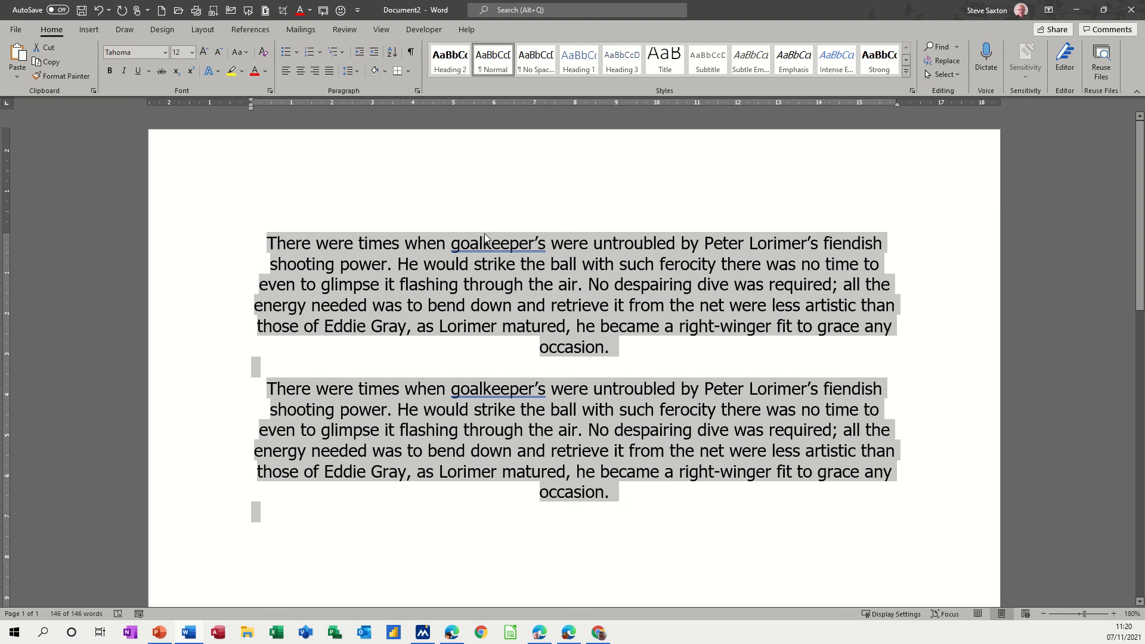
key("ctrl+2")
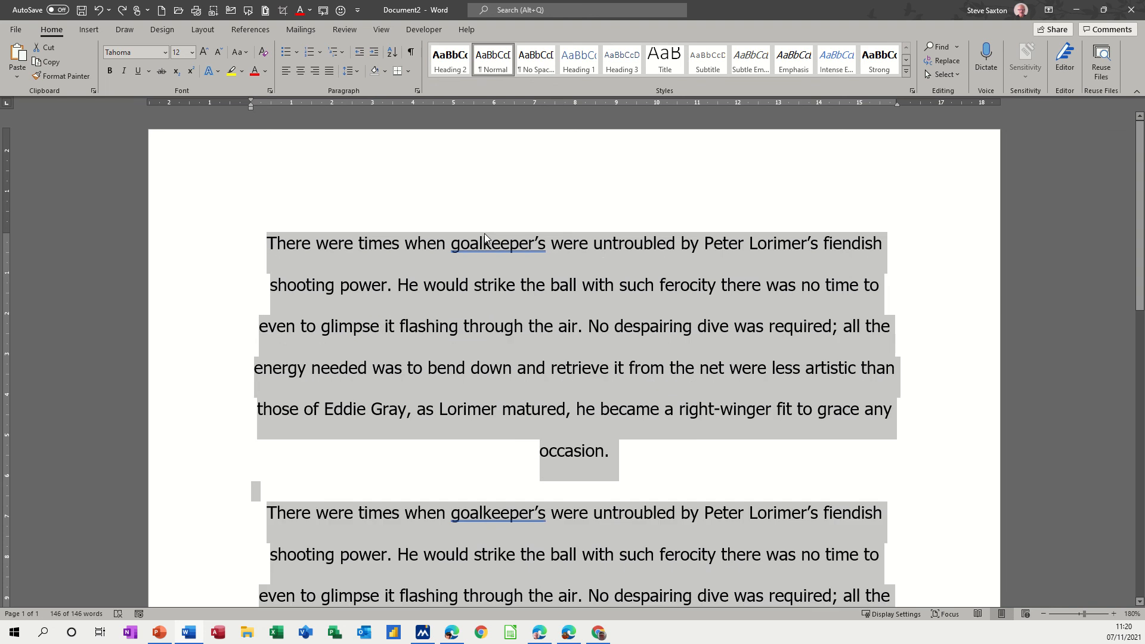
key("ctrl+q")
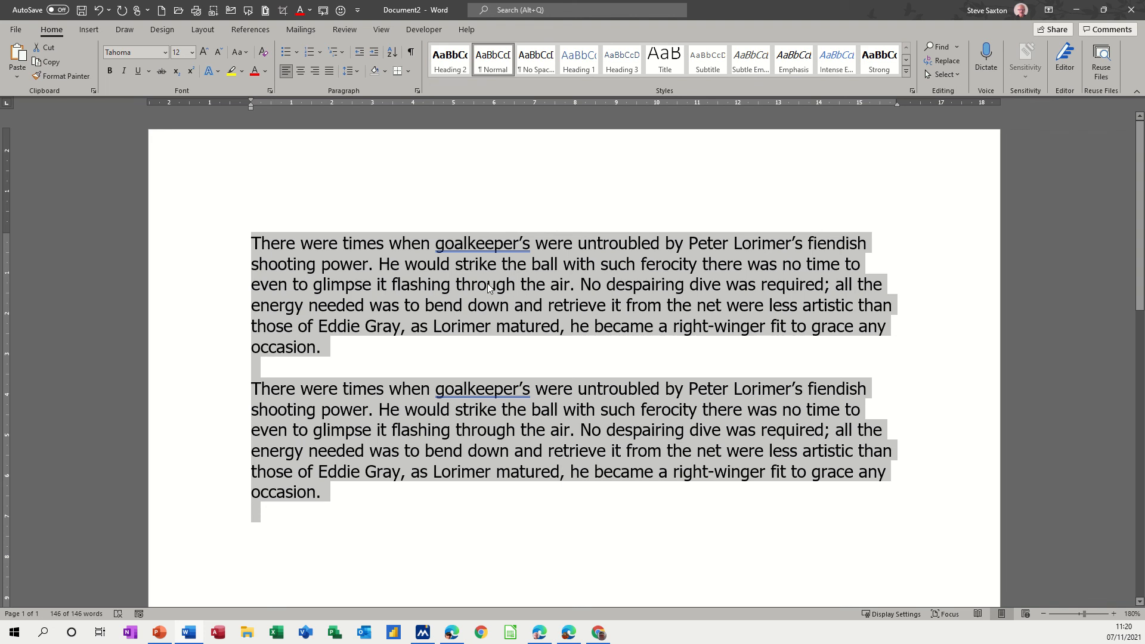
Set the font size of "would" in the first paragraph to 20.
double_click(420, 266)
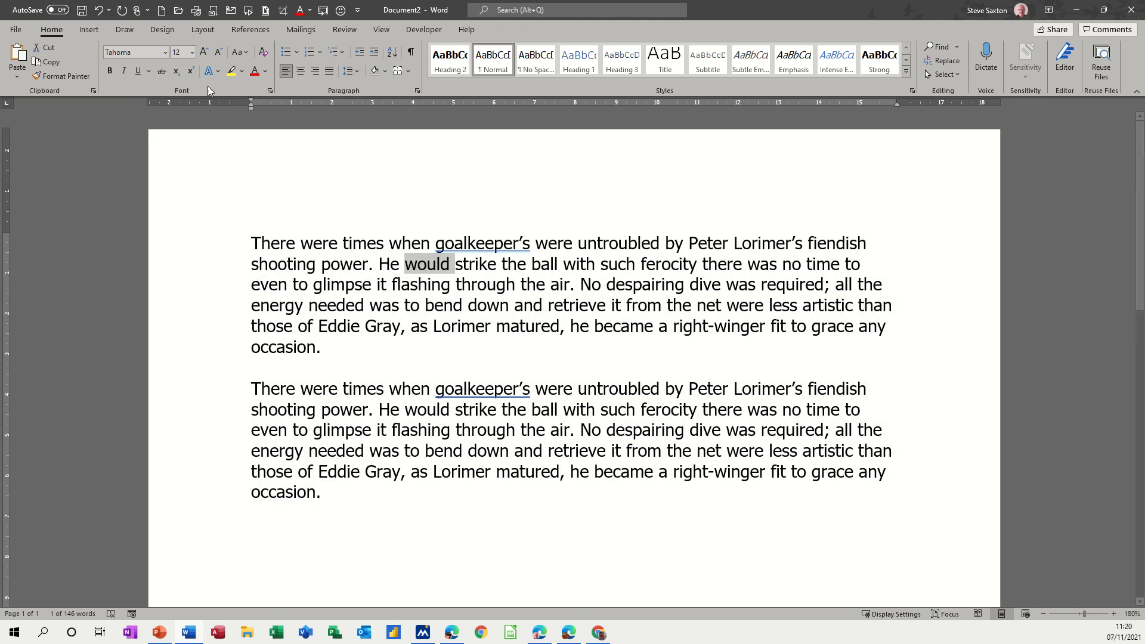
left_click(192, 52)
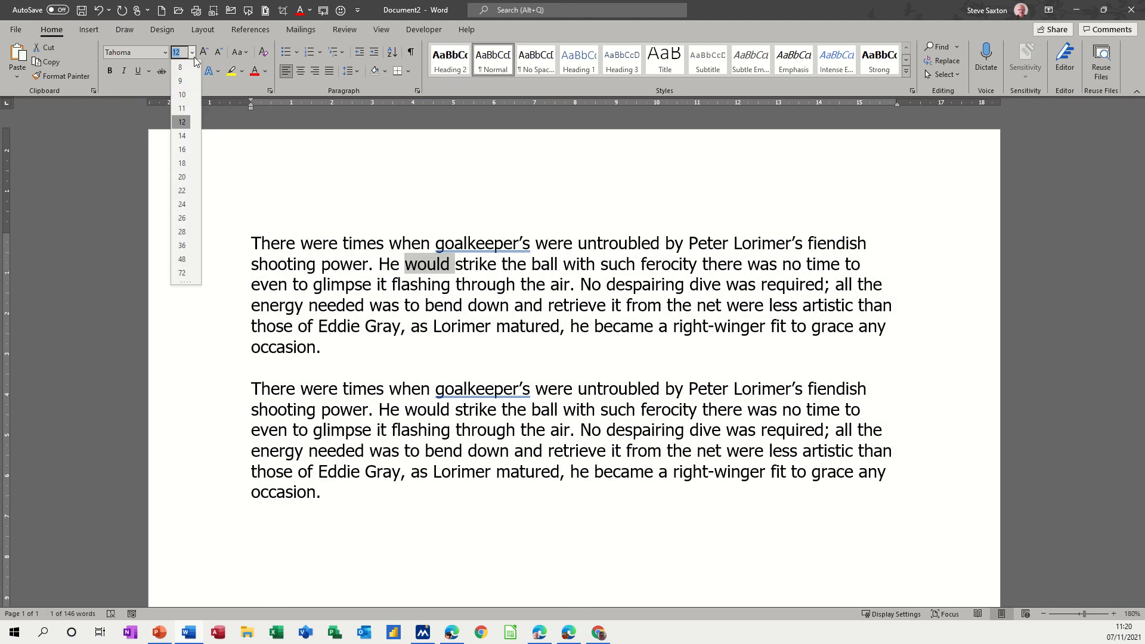
left_click(179, 179)
type("20")
key("Return")
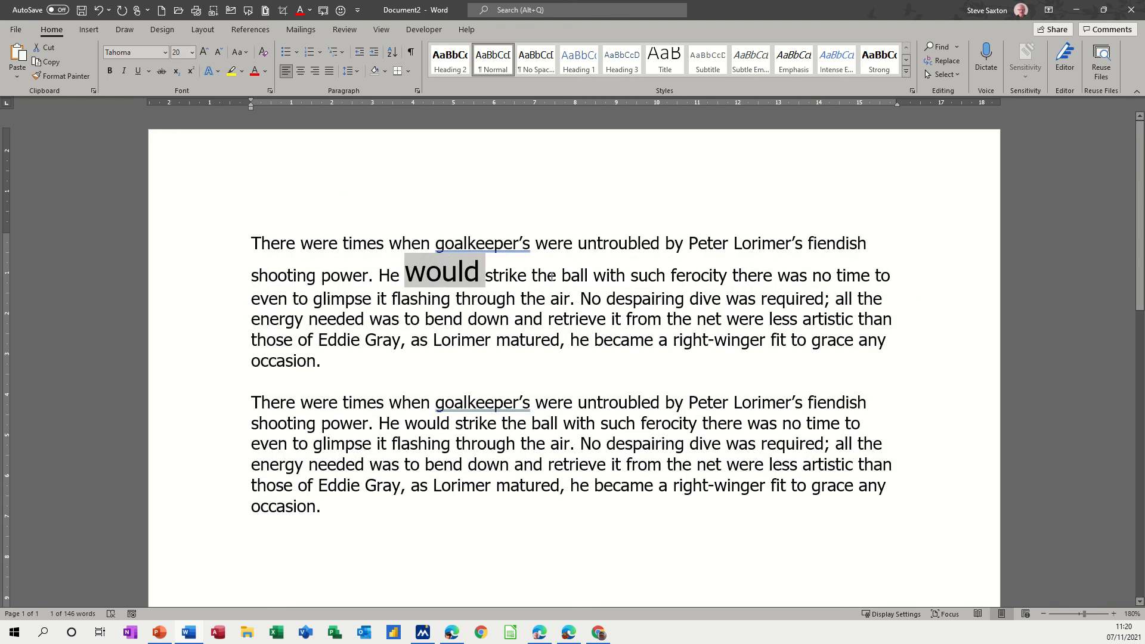
Colour "ball" red and make "Lorimer" bold and underlined in the first paragraph.
double_click(573, 275)
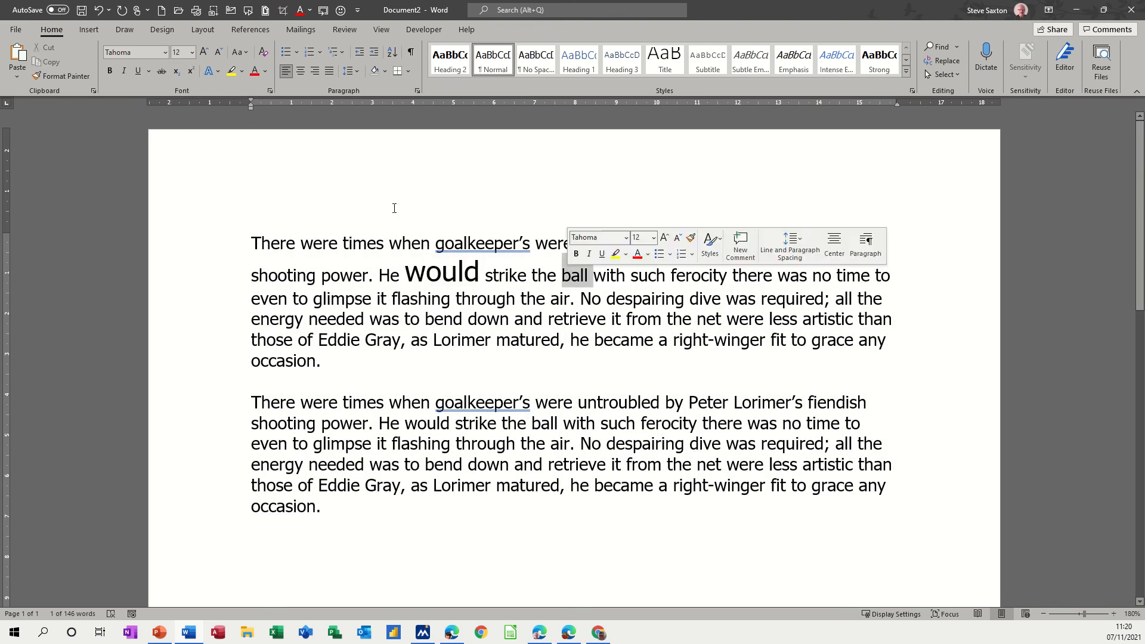
left_click(254, 72)
double_click(462, 340)
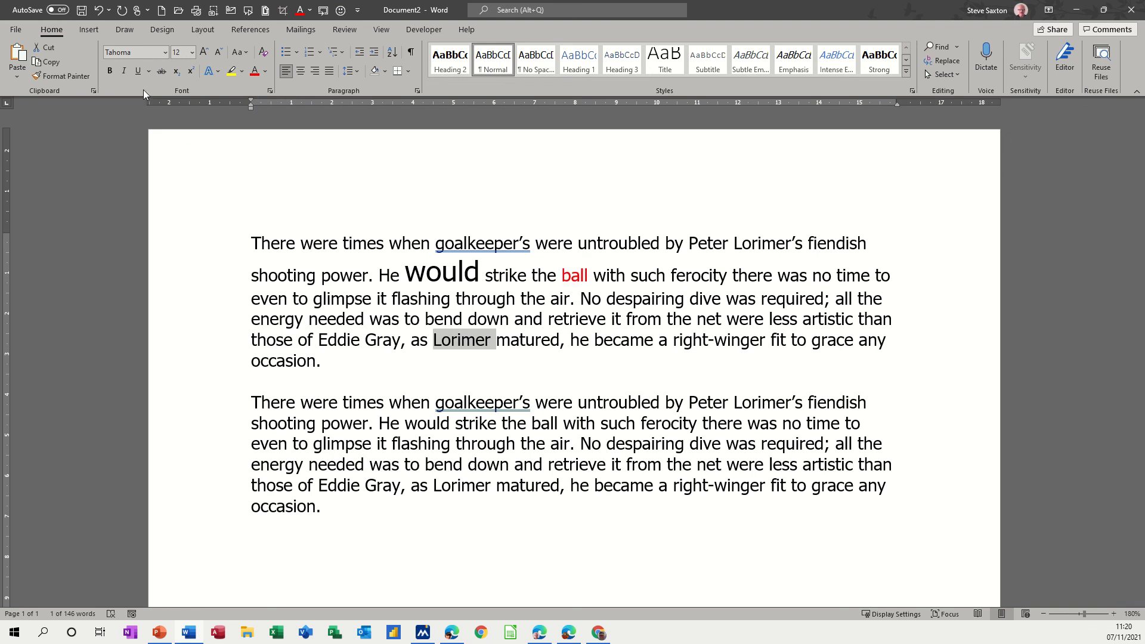
left_click(138, 71)
left_click(110, 71)
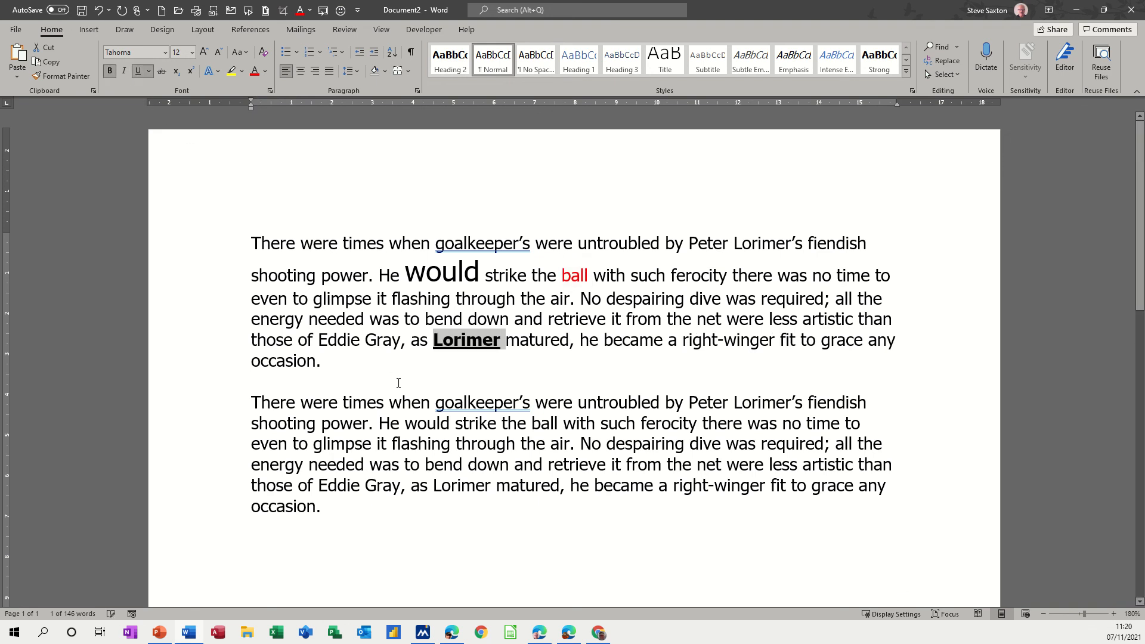
Clear the size, colour, bold and underline formatting from the entire document text.
key("ctrl+a")
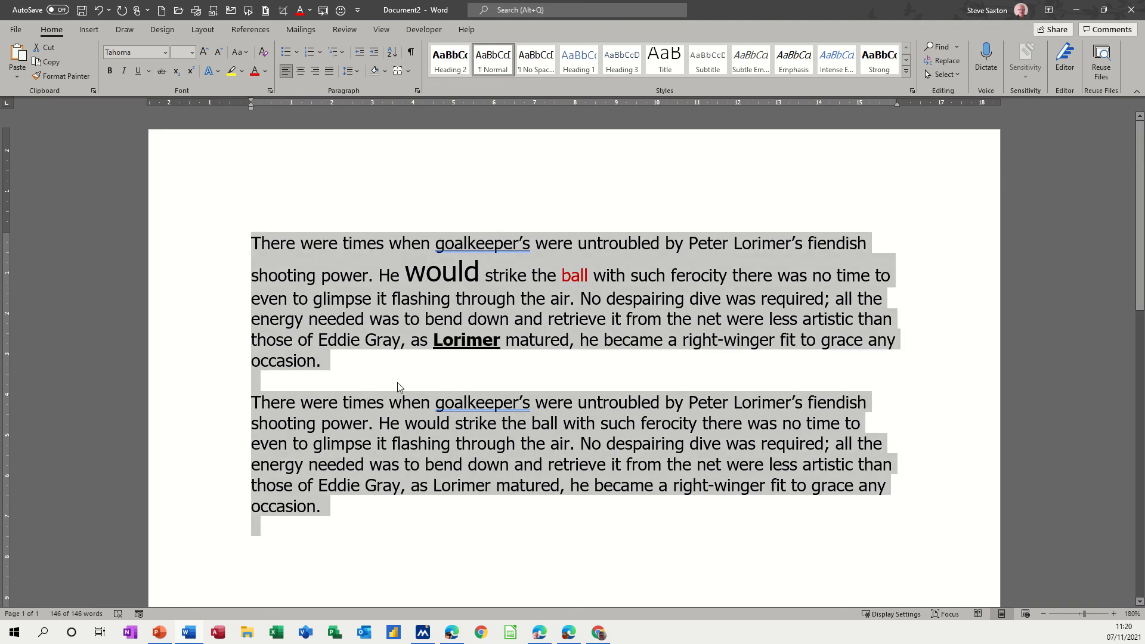
key("ctrl+space")
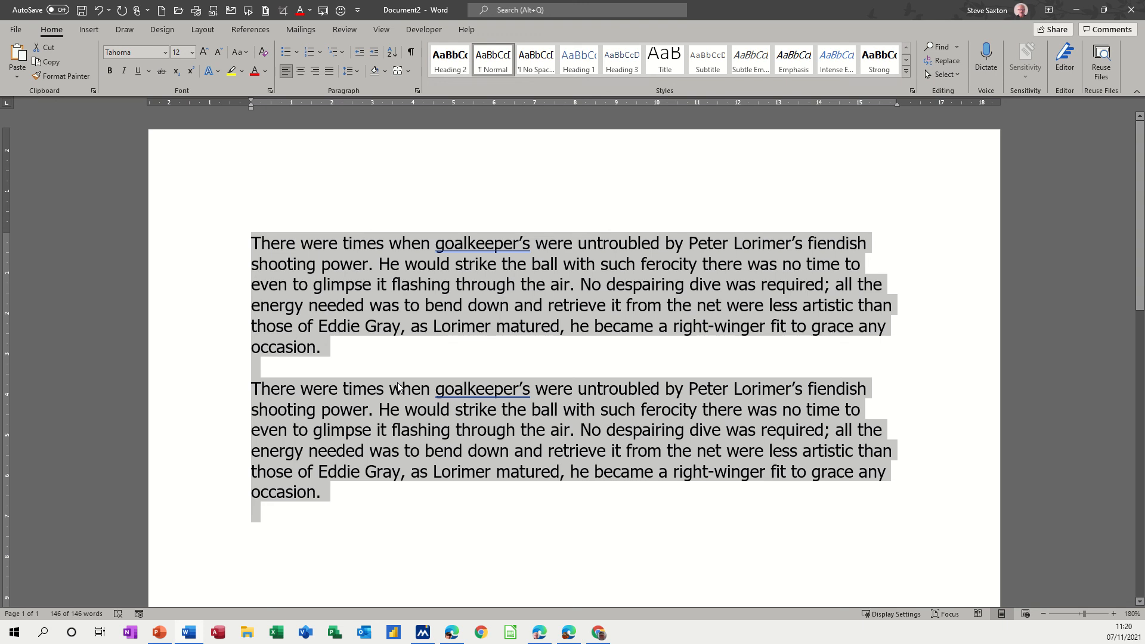
Right-align the whole document with 2.0 line spacing, and reset its paragraph formatting to the default.
left_click(306, 75)
left_click(319, 73)
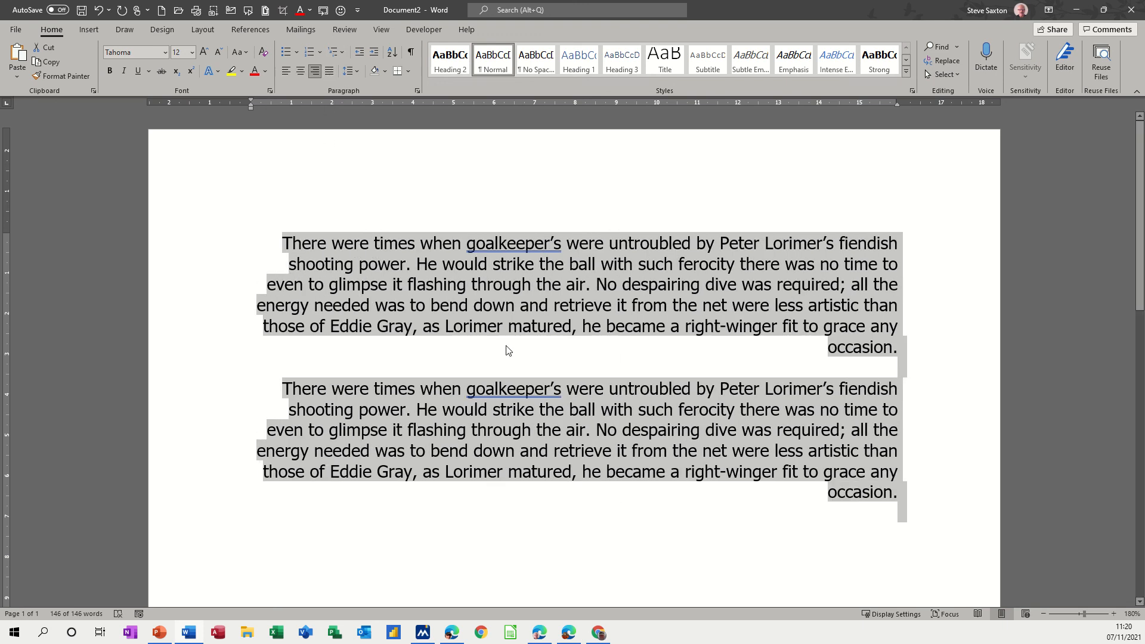
left_click(356, 71)
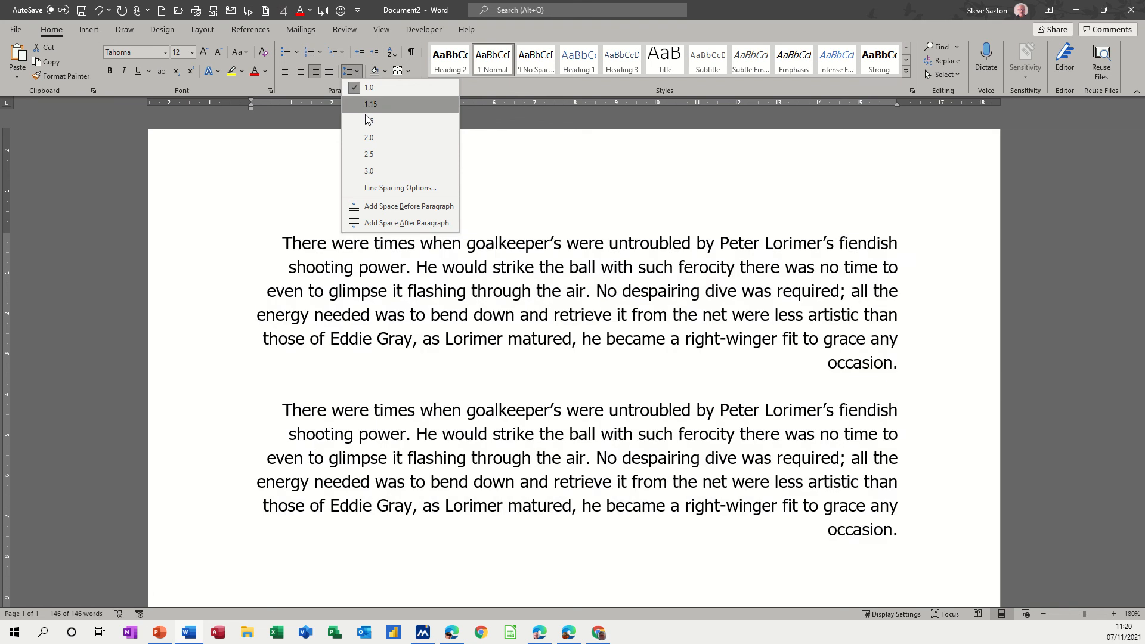
left_click(370, 138)
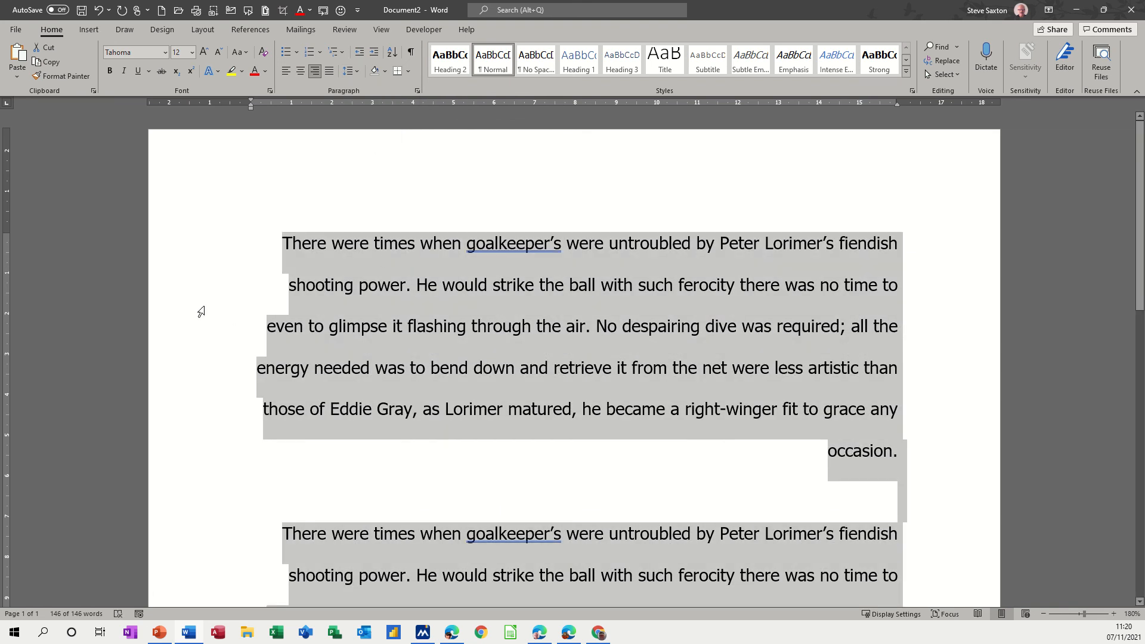
key("ctrl+q")
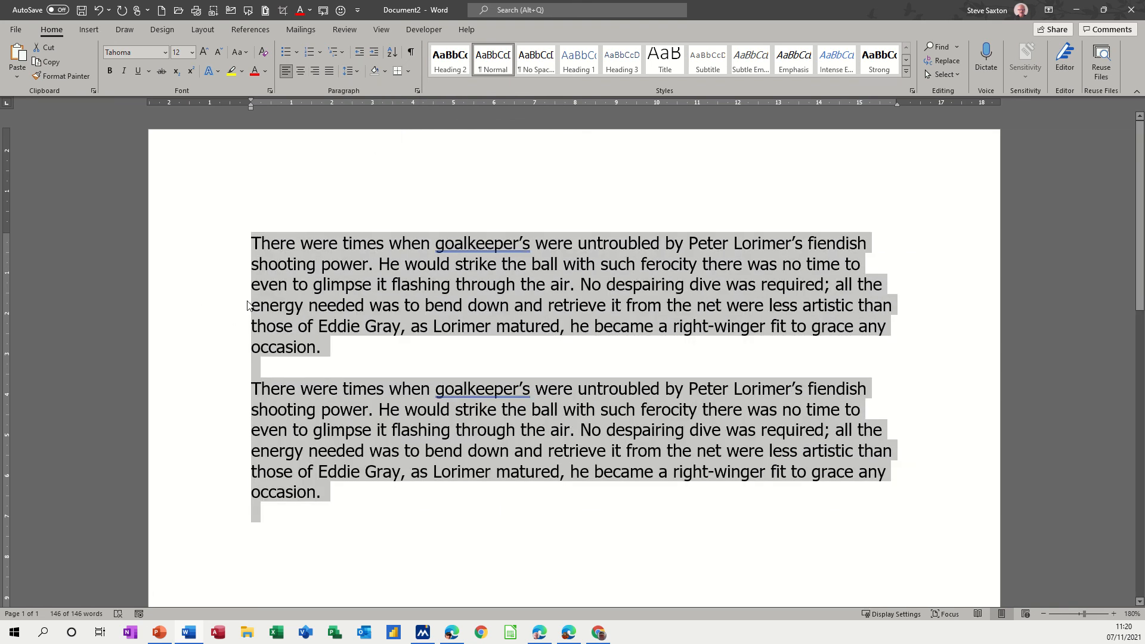
left_click(53, 78)
left_click(44, 81)
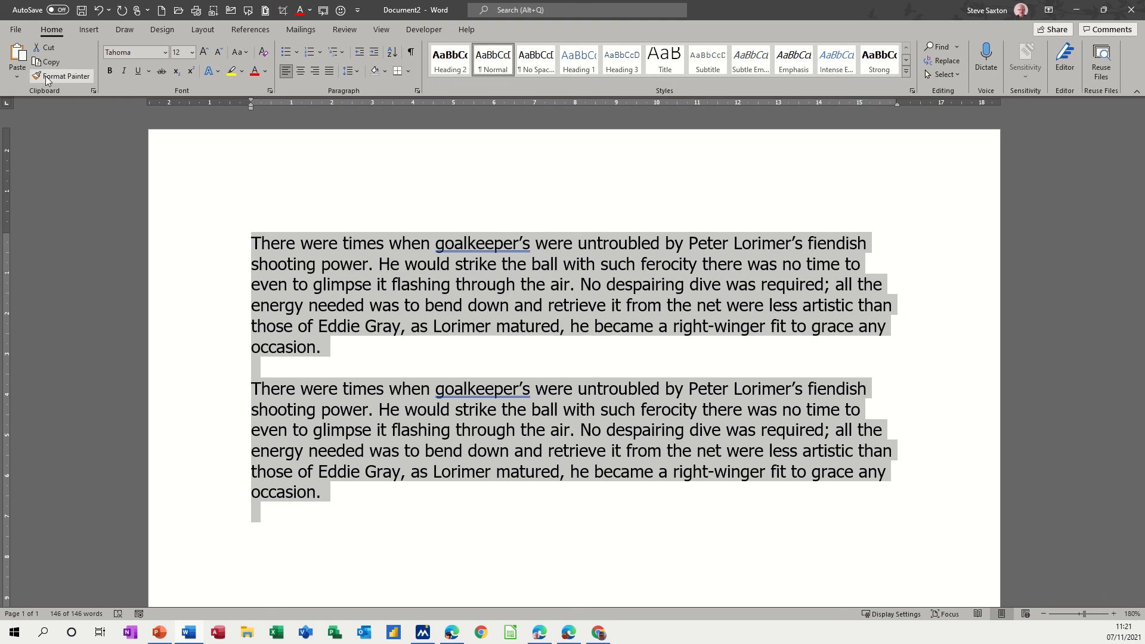